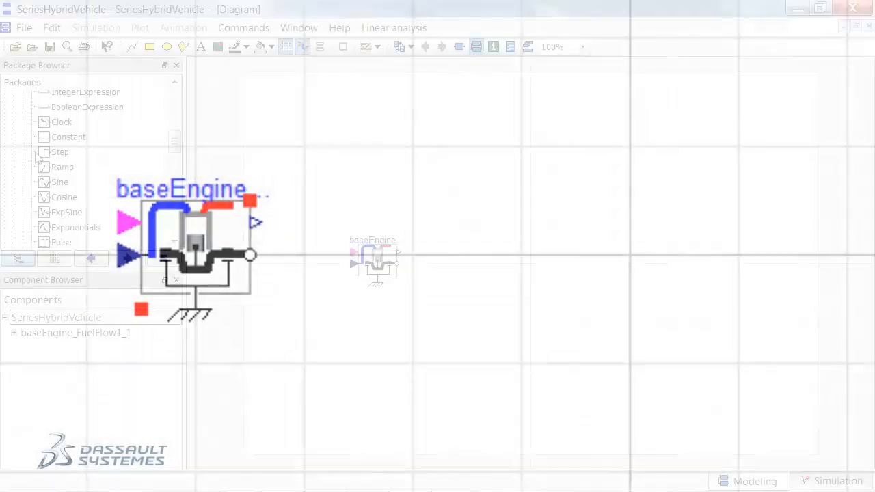
Add a Constant source named throttle with k = 1 and connect it to the engine's throttle input.
{"action": "left_click_drag", "start_coordinate": [49, 139], "coordinate": [354, 264]}
{"action": "double_click", "coordinate": [283, 264]}
{"action": "type", "text": "throttle"}
{"action": "left_click", "coordinate": [423, 311]}
{"action": "type", "text": "1"}
{"action": "left_click", "coordinate": [413, 352]}
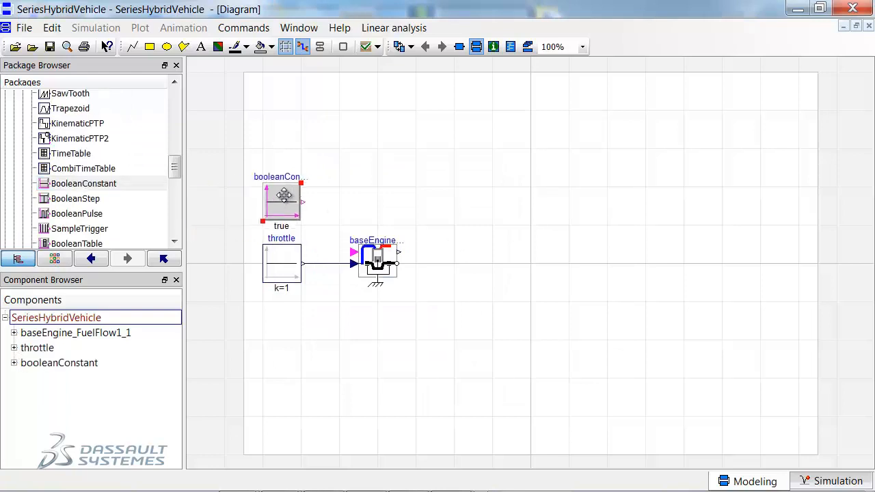
Add a BooleanConstant above the throttle, name it fuel_flag with k = true, and connect it to the engine's fuelFlowOn input.
{"action": "left_click_drag", "start_coordinate": [283, 200], "coordinate": [278, 204]}
{"action": "double_click", "coordinate": [278, 204]}
{"action": "type", "text": "fuel_flag"}
{"action": "left_click", "coordinate": [449, 311]}
{"action": "left_click", "coordinate": [321, 346]}
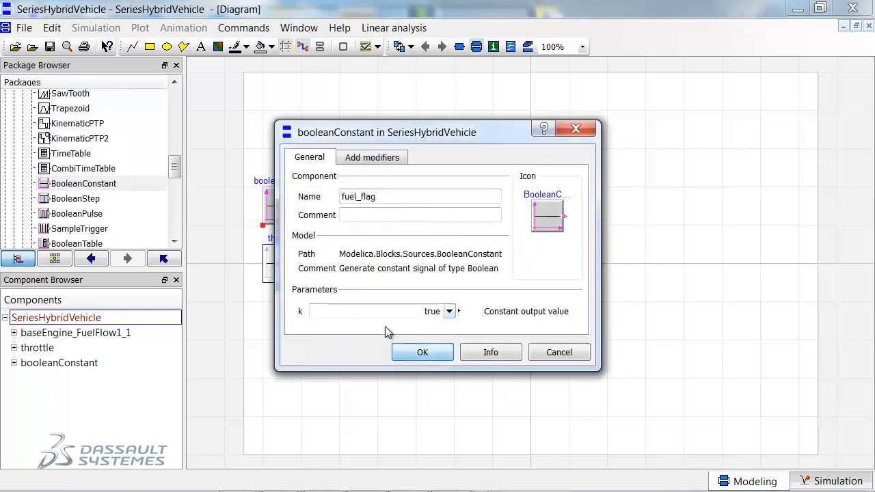
{"action": "left_click", "coordinate": [423, 352]}
{"action": "left_click_drag", "start_coordinate": [304, 212], "coordinate": [352, 252]}
Add a rotational Inertia named crankshaft with J = 0.15 kg.m2 and connect it to the engine's output flange.
{"action": "scroll", "coordinate": [58, 183], "scroll_direction": "up", "scroll_amount": 5}
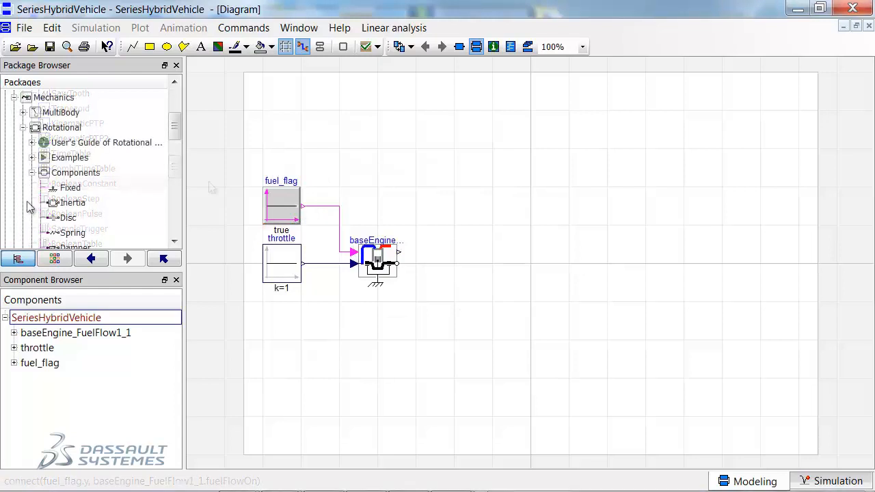
{"action": "left_click_drag", "start_coordinate": [68, 203], "coordinate": [457, 263]}
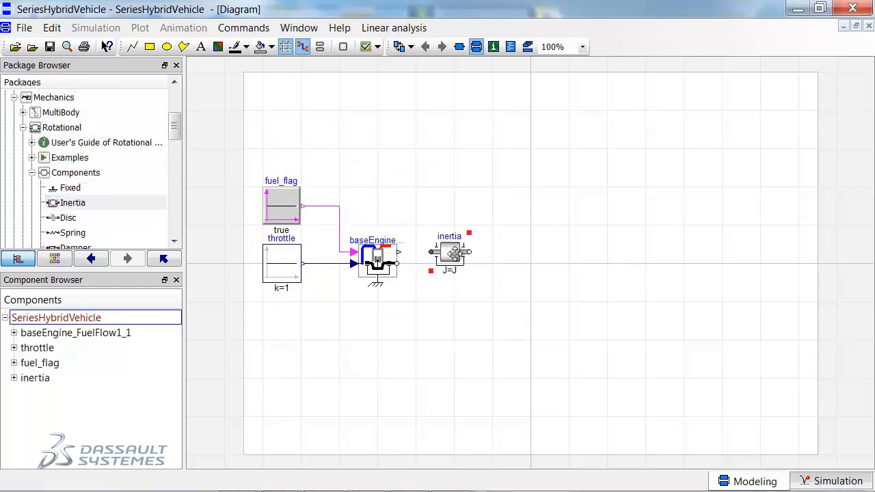
{"action": "double_click", "coordinate": [457, 264]}
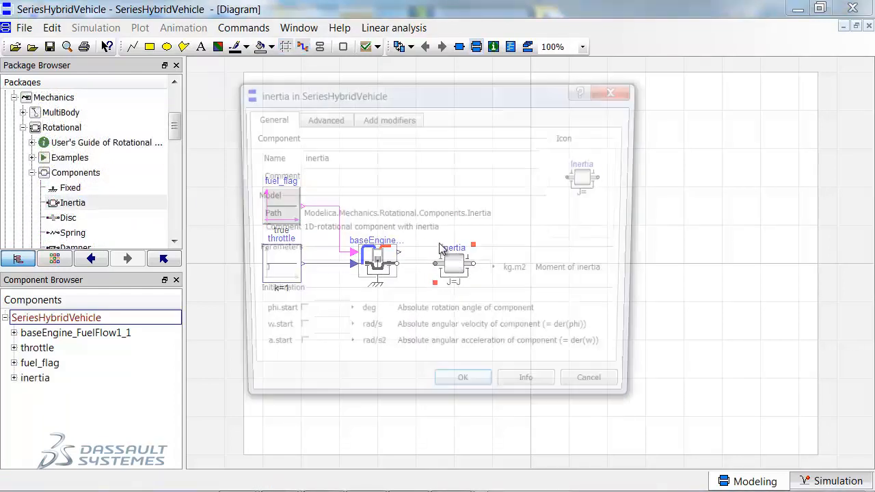
{"action": "type", "text": "cra"}
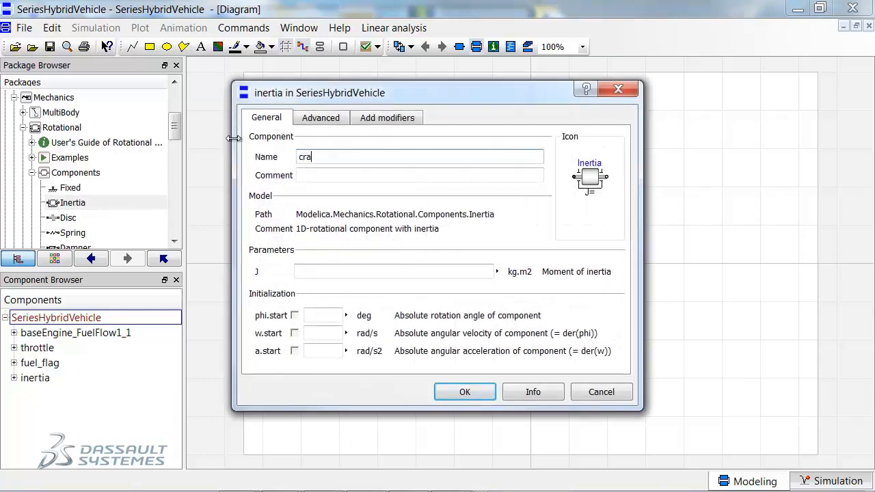
{"action": "type", "text": "nkshaft"}
{"action": "key", "text": "Tab"}
{"action": "key", "text": "Tab"}
{"action": "type", "text": "0.15"}
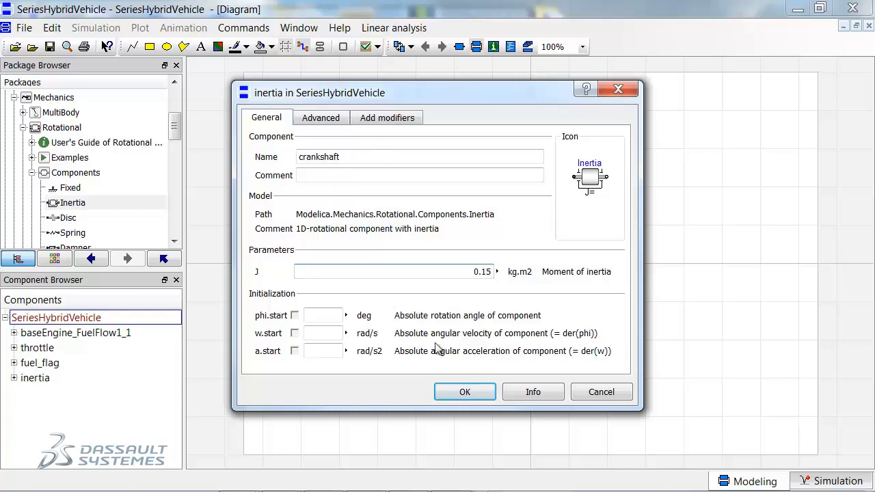
{"action": "left_click", "coordinate": [462, 395]}
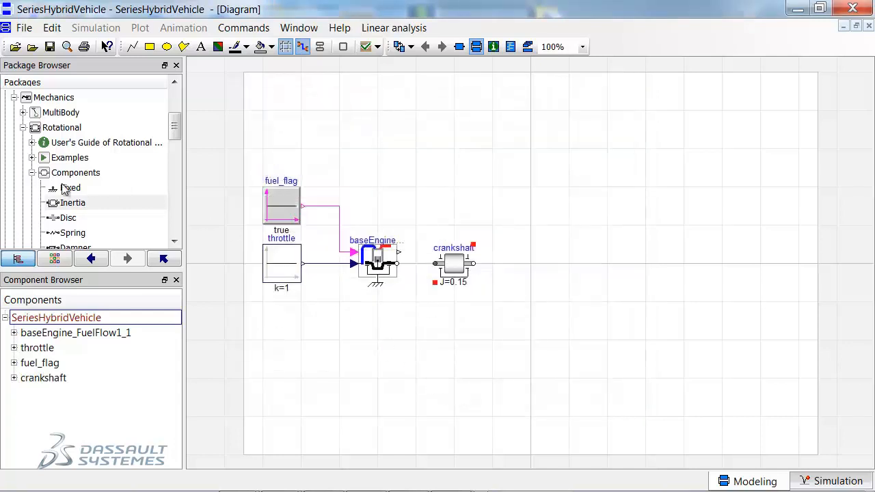
{"action": "left_click_drag", "start_coordinate": [397, 264], "coordinate": [435, 264]}
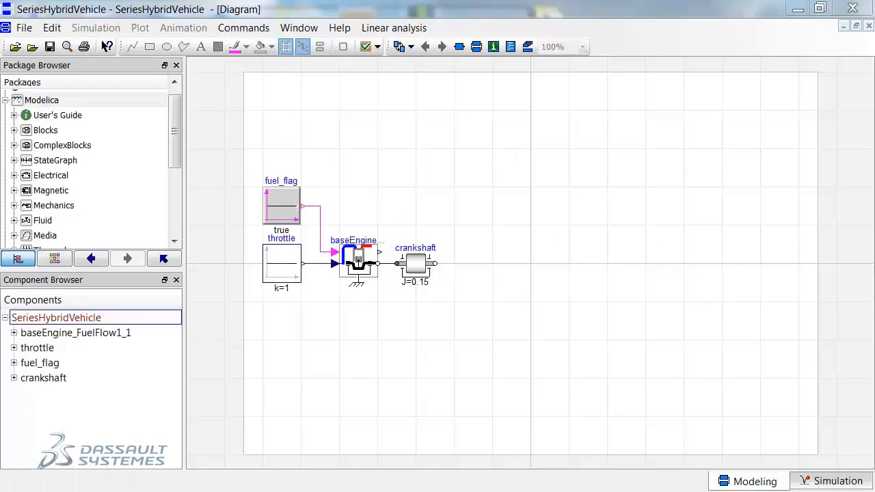
Place an EMF component from the basic analog electrical library beside the crankshaft and rotate it 180 degrees.
{"action": "left_click", "coordinate": [14, 175]}
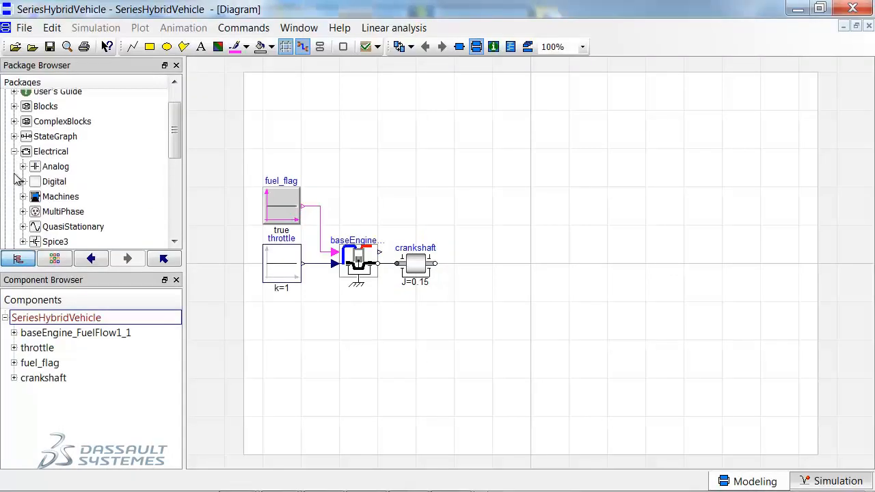
{"action": "left_click", "coordinate": [22, 167]}
{"action": "left_click", "coordinate": [33, 151]}
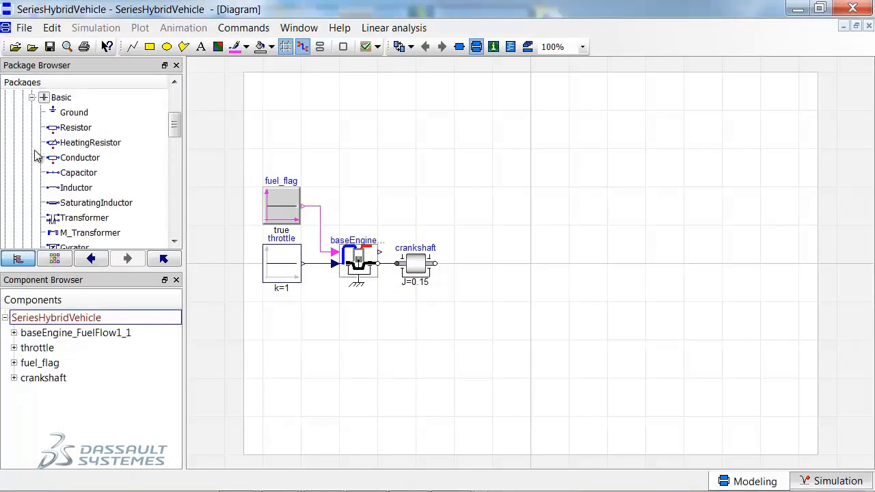
{"action": "scroll", "coordinate": [69, 186], "scroll_direction": "down", "scroll_amount": 2}
{"action": "left_click_drag", "start_coordinate": [66, 180], "coordinate": [477, 263]}
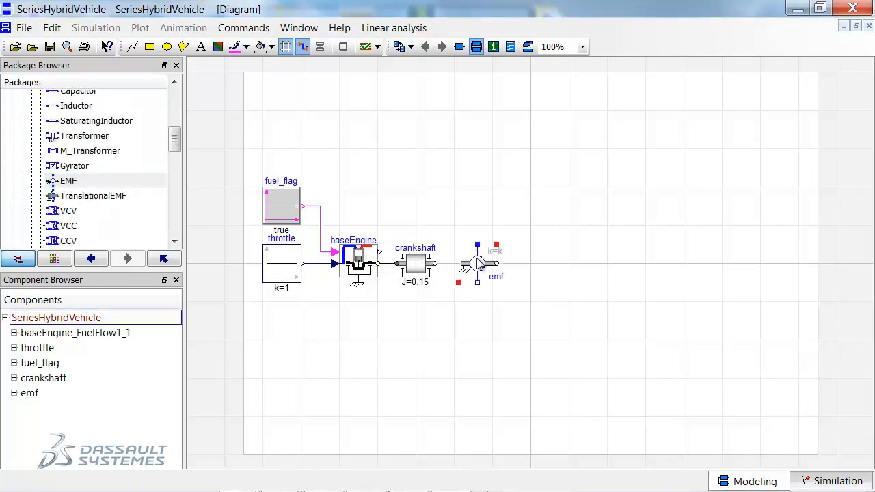
{"action": "key", "text": "ctrl+r"}
{"action": "key", "text": "ctrl+r"}
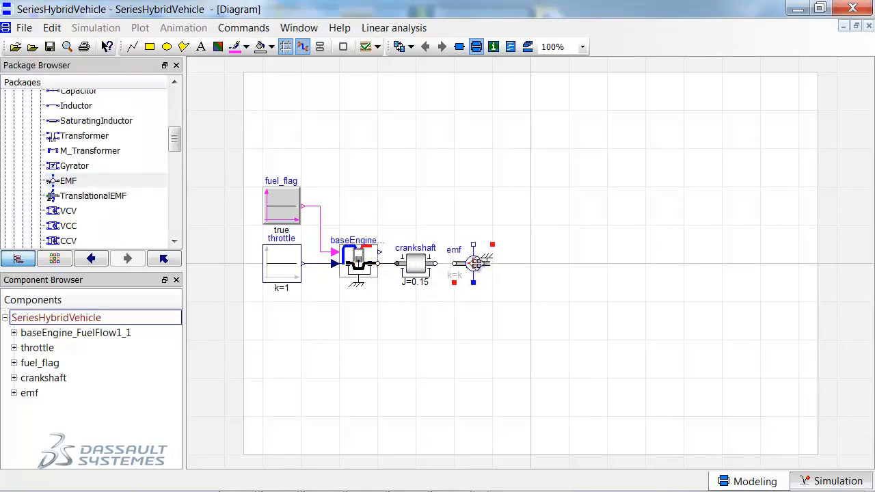
Rename the EMF component as generator and connect its flange to the crankshaft.
{"action": "double_click", "coordinate": [477, 268]}
{"action": "left_click_drag", "start_coordinate": [312, 186], "coordinate": [250, 186]}
{"action": "type", "text": "ge"}
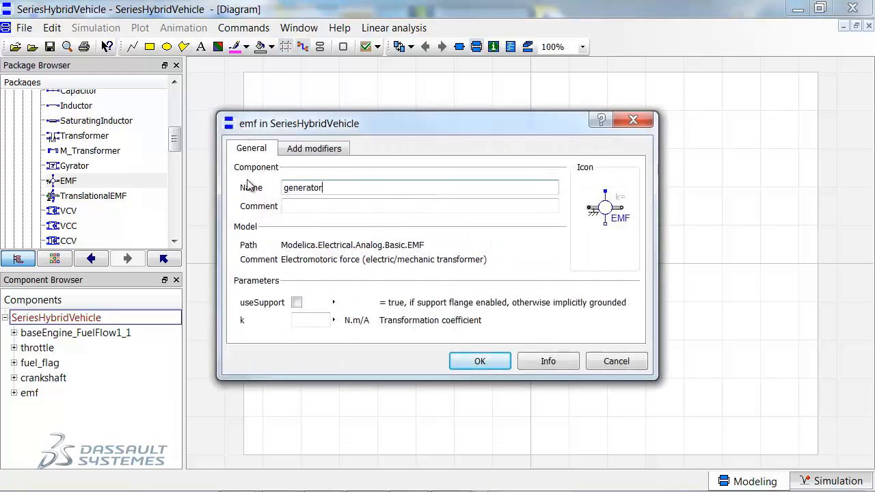
{"action": "type", "text": "nerator"}
{"action": "key", "text": "Return"}
{"action": "left_click_drag", "start_coordinate": [436, 264], "coordinate": [496, 268]}
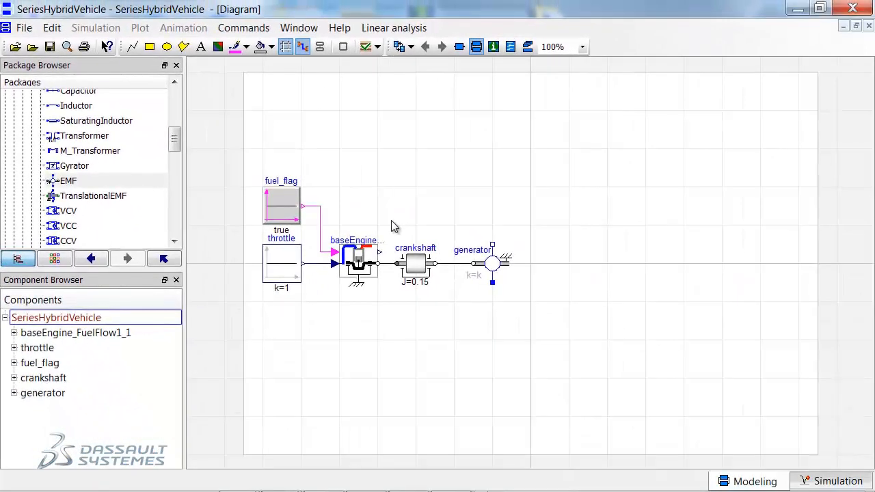
Duplicate the generator, place the copy farther along the same axis, and rotate it 180 degrees.
{"action": "left_click", "coordinate": [493, 265]}
{"action": "key", "text": "ctrl+d"}
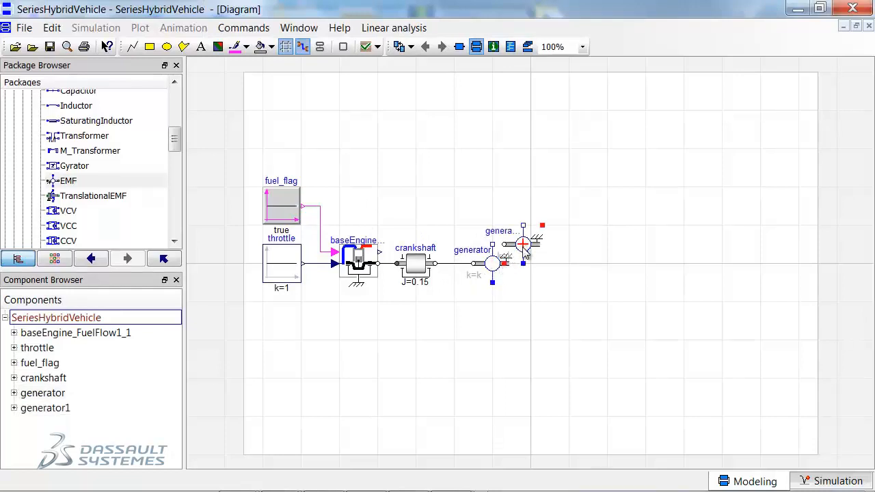
{"action": "left_click_drag", "start_coordinate": [525, 251], "coordinate": [611, 269]}
{"action": "key", "text": "ctrl+r"}
{"action": "key", "text": "ctrl+r"}
Rename the duplicated generator as motor.
{"action": "double_click", "coordinate": [612, 266]}
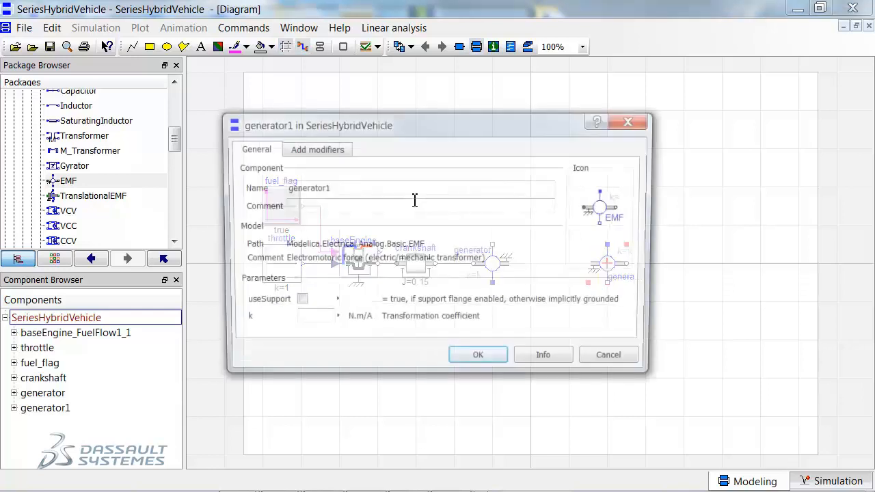
{"action": "left_click_drag", "start_coordinate": [331, 195], "coordinate": [211, 173]}
{"action": "type", "text": "motor"}
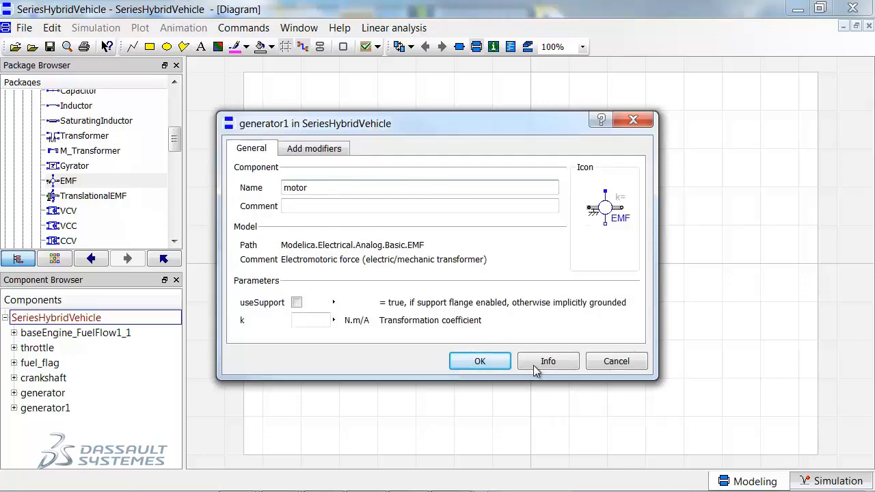
{"action": "left_click", "coordinate": [480, 361]}
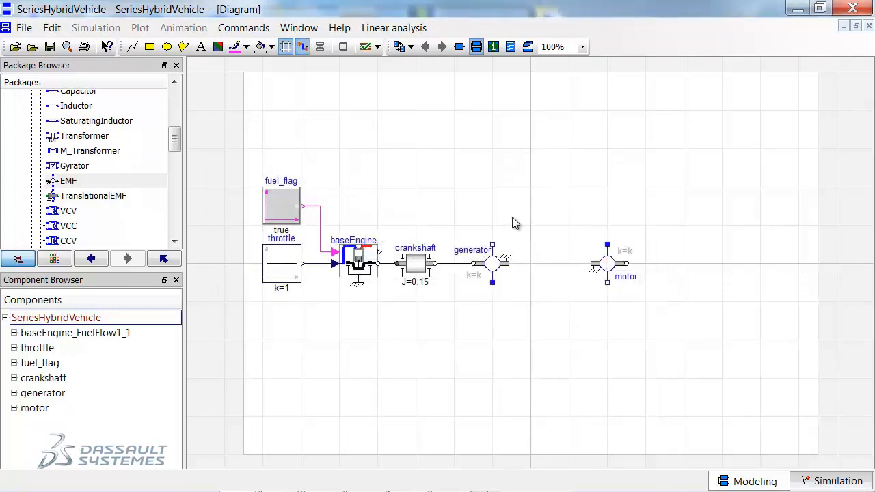
Add a SignalCurrent source between the generator and motor, connect it to the motor, and name it current_cmd.
{"action": "scroll", "coordinate": [62, 161], "scroll_direction": "up", "scroll_amount": 2}
{"action": "left_click", "coordinate": [32, 98]}
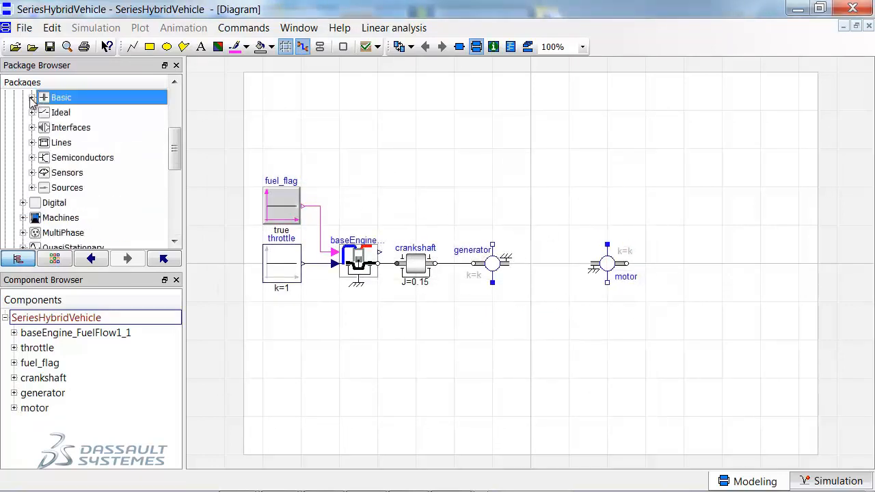
{"action": "left_click", "coordinate": [32, 188]}
{"action": "scroll", "coordinate": [94, 206], "scroll_direction": "down", "scroll_amount": 3}
{"action": "left_click_drag", "start_coordinate": [84, 171], "coordinate": [607, 245]}
{"action": "double_click", "coordinate": [568, 229]}
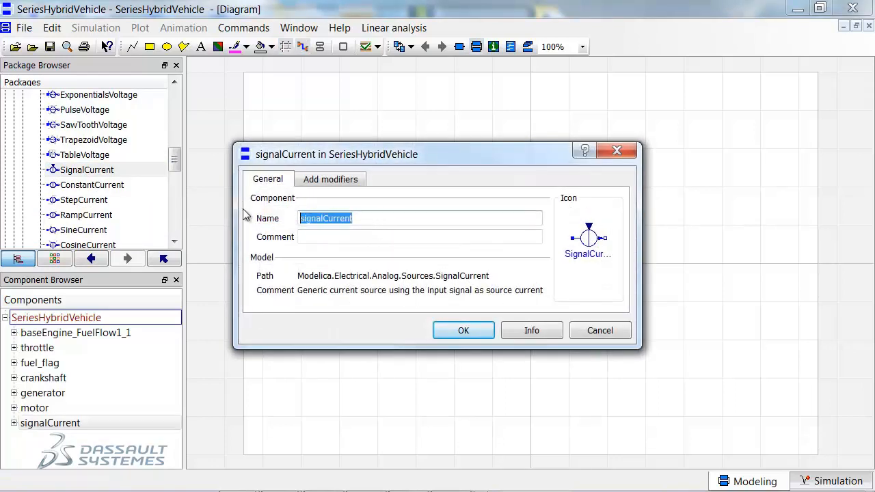
{"action": "type", "text": "current_cmd"}
{"action": "key", "text": "Return"}
Duplicate the throttle constant above the generator, name the copy motor_req, and set its k to 0.
{"action": "left_click_drag", "start_coordinate": [285, 266], "coordinate": [514, 190]}
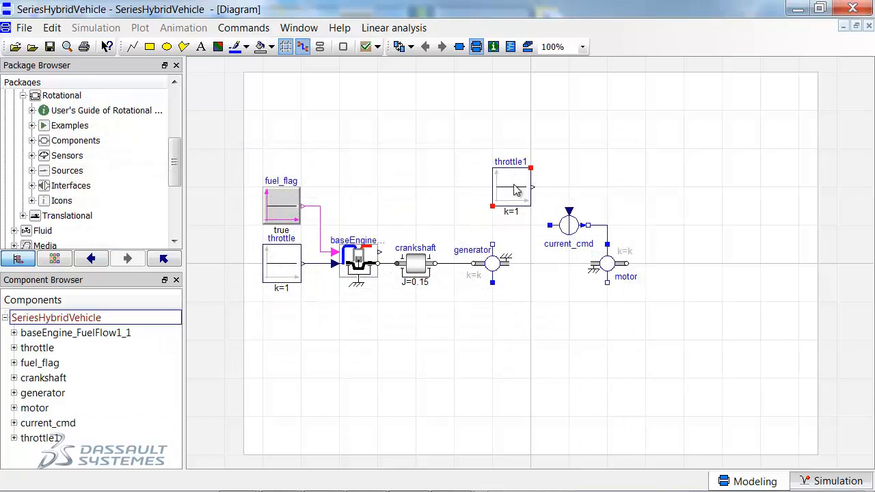
{"action": "double_click", "coordinate": [516, 192]}
{"action": "type", "text": "motor"}
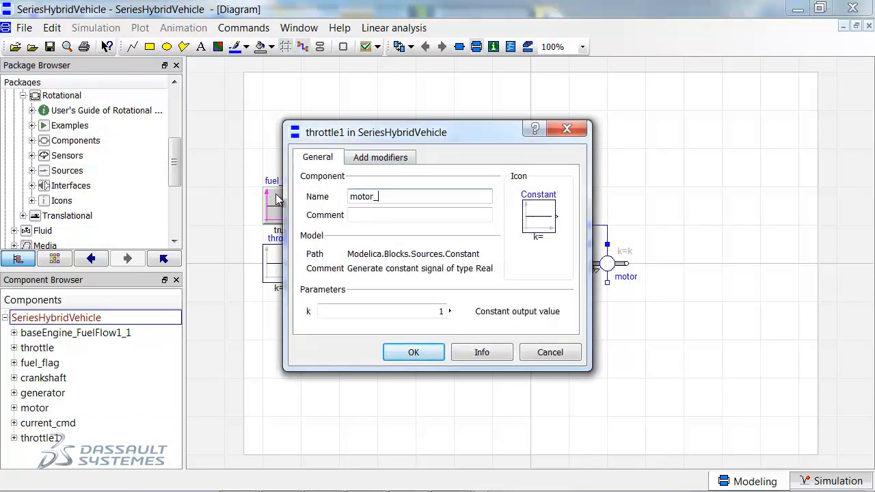
{"action": "type", "text": "_req"}
{"action": "left_click", "coordinate": [421, 314]}
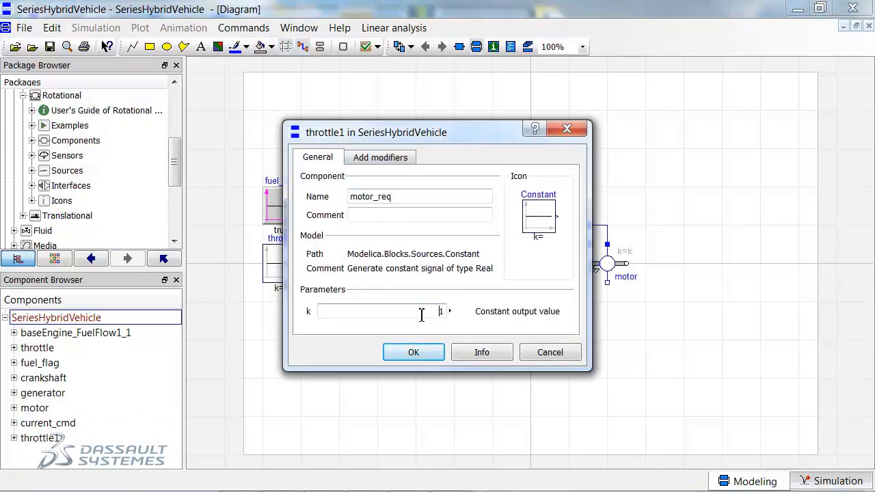
{"action": "type", "text": "0"}
{"action": "left_click", "coordinate": [414, 352]}
Wire motor_req to current_cmd and complete the generator–motor circuit with a Ground component below the generator.
{"action": "mouse_move", "coordinate": [532, 187]}
{"action": "left_mouse_down"}
{"action": "mouse_move", "coordinate": [560, 185]}
{"action": "mouse_move", "coordinate": [569, 213]}
{"action": "mouse_move", "coordinate": [493, 226]}
{"action": "mouse_move", "coordinate": [492, 289]}
{"action": "mouse_move", "coordinate": [610, 301]}
{"action": "mouse_move", "coordinate": [607, 282]}
{"action": "left_mouse_up"}
{"action": "mouse_move", "coordinate": [72, 113]}
{"action": "left_mouse_down"}
{"action": "mouse_move", "coordinate": [502, 348]}
{"action": "mouse_move", "coordinate": [494, 347]}
{"action": "mouse_move", "coordinate": [492, 281]}
{"action": "left_mouse_up"}
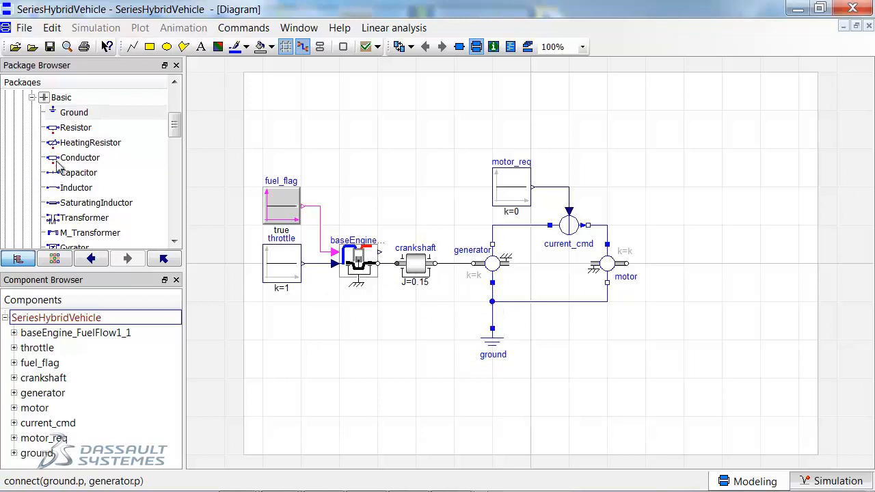
Add a Capacitor below the motor, name it battery, and set its capacitance to 10 F.
{"action": "left_click_drag", "start_coordinate": [68, 174], "coordinate": [588, 355]}
{"action": "double_click", "coordinate": [588, 355]}
{"action": "key", "text": "ctrl+a"}
{"action": "type", "text": "battery"}
{"action": "key", "text": "Tab"}
{"action": "key", "text": "Tab"}
{"action": "key", "text": "Tab"}
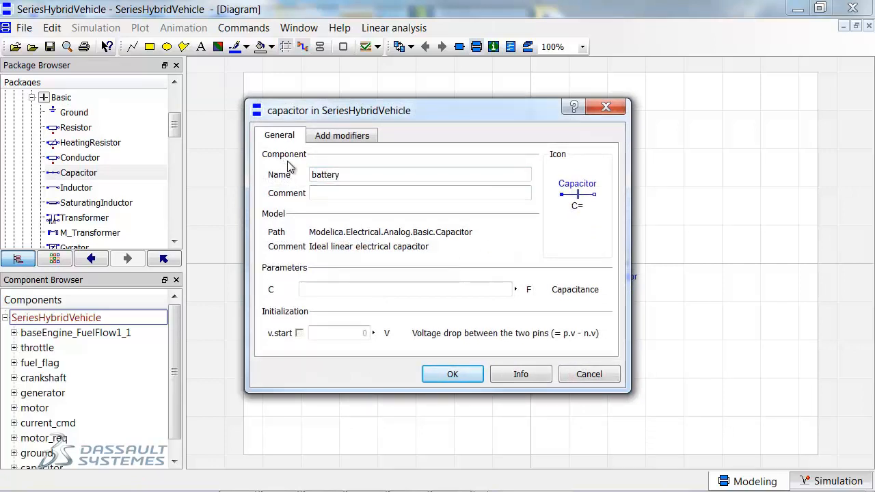
{"action": "left_click", "coordinate": [463, 291]}
{"action": "type", "text": "10"}
{"action": "left_click", "coordinate": [465, 373]}
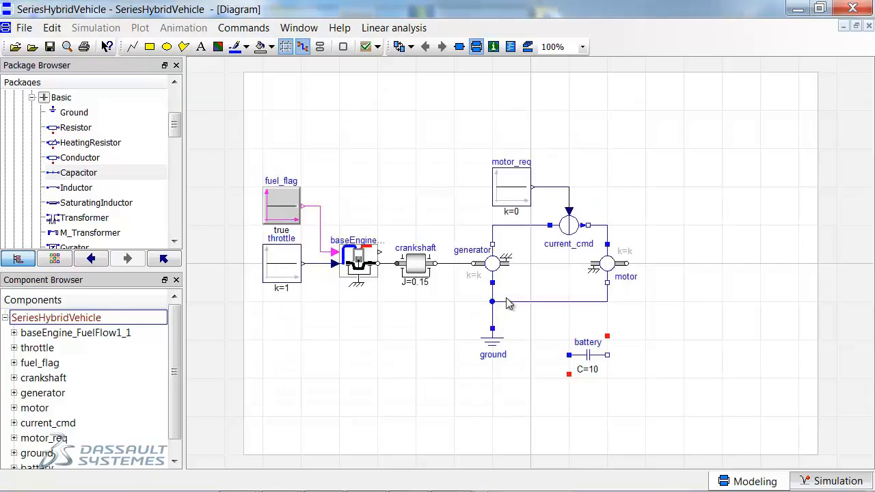
Rotate the battery upright, move it between the generator and motor, and connect it across the two circuit lines.
{"action": "key", "text": "ctrl+r"}
{"action": "left_click_drag", "start_coordinate": [589, 356], "coordinate": [493, 311]}
{"action": "left_click_drag", "start_coordinate": [531, 245], "coordinate": [531, 226]}
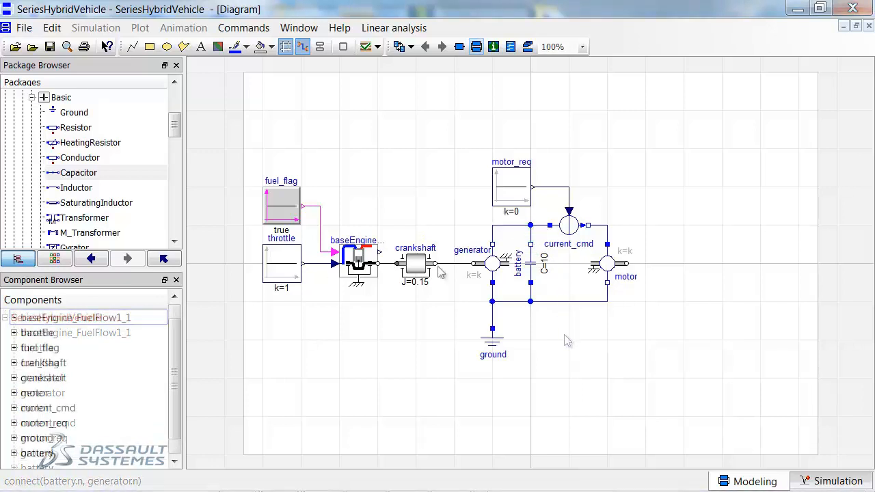
Set the battery's initial voltage v.start to 300 V.
{"action": "double_click", "coordinate": [532, 265]}
{"action": "left_click_drag", "start_coordinate": [461, 290], "coordinate": [531, 283]}
{"action": "left_click", "coordinate": [344, 330]}
{"action": "type", "text": "300"}
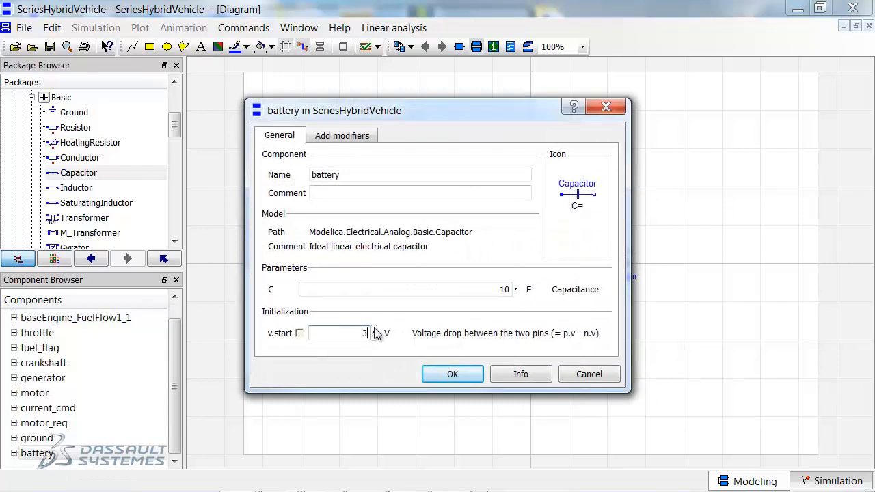
{"action": "left_click", "coordinate": [451, 375]}
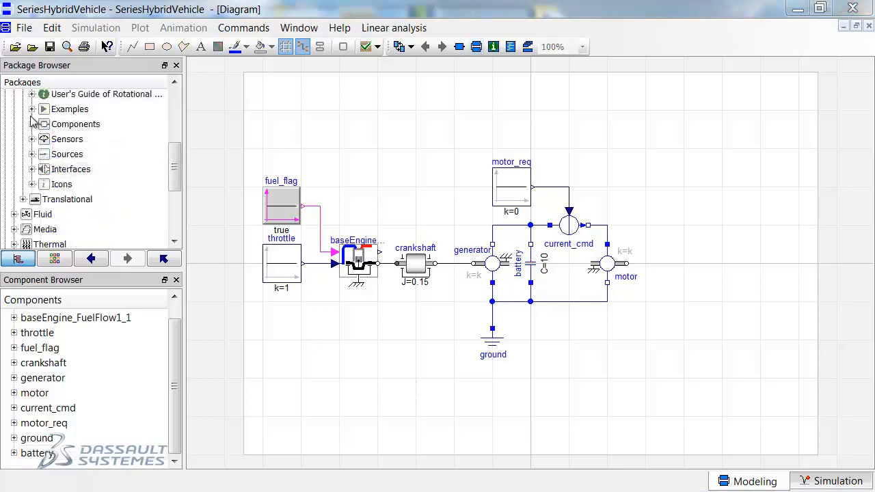
Add an IdealRollingWheel beside the motor, name it wheels, and set its radius to 0.33 m.
{"action": "left_click", "coordinate": [32, 123]}
{"action": "scroll", "coordinate": [99, 162], "scroll_direction": "down", "scroll_amount": 3}
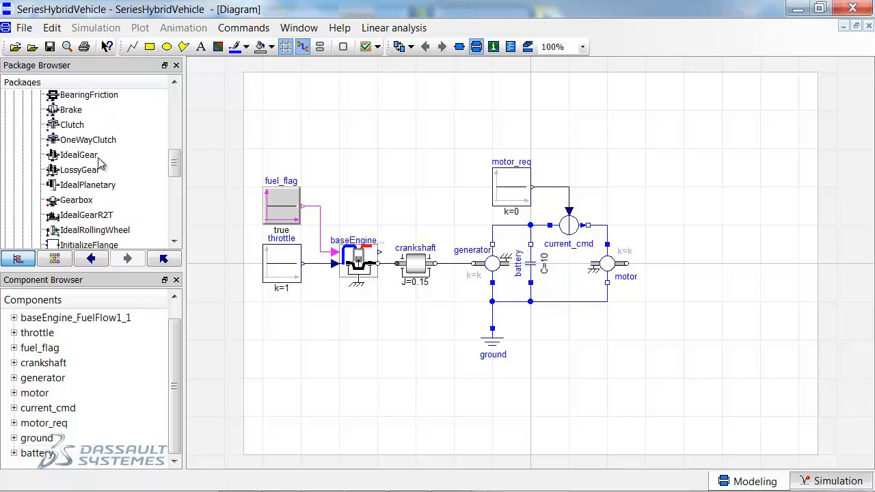
{"action": "left_click_drag", "start_coordinate": [83, 231], "coordinate": [665, 265]}
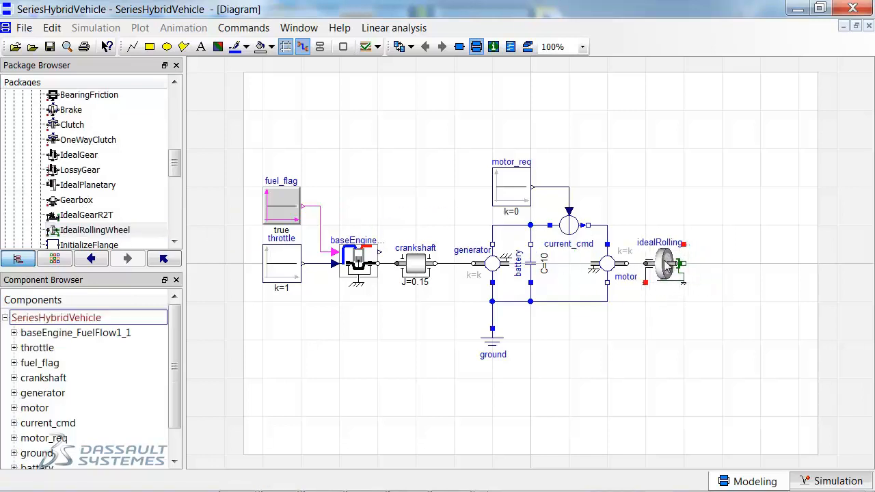
{"action": "double_click", "coordinate": [666, 268]}
{"action": "left_click_drag", "start_coordinate": [343, 175], "coordinate": [236, 175]}
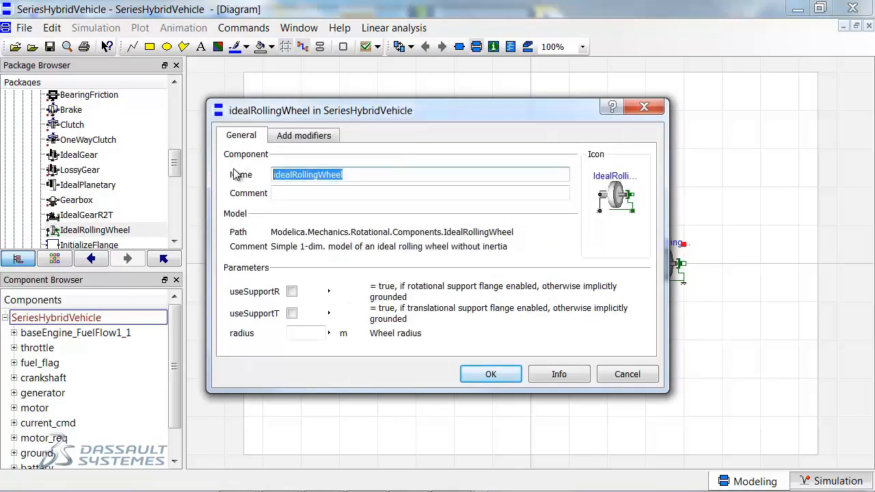
{"action": "type", "text": "wheels"}
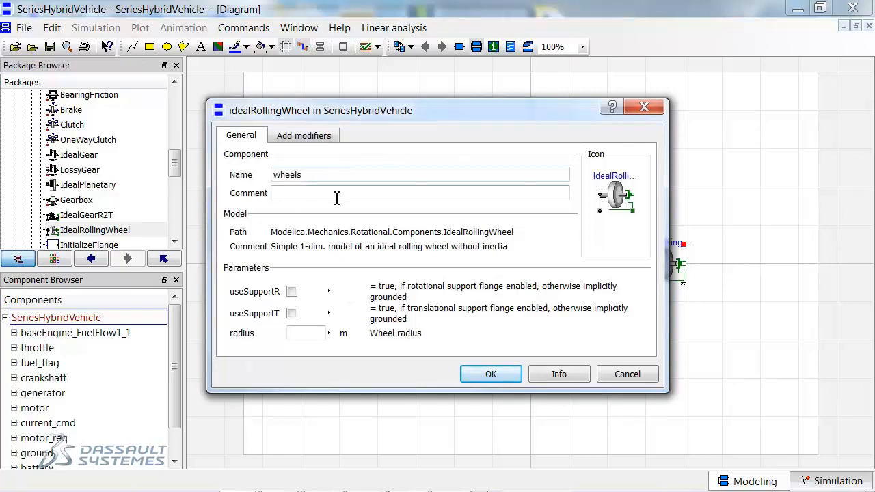
{"action": "left_click", "coordinate": [302, 334]}
{"action": "type", "text": "0.33"}
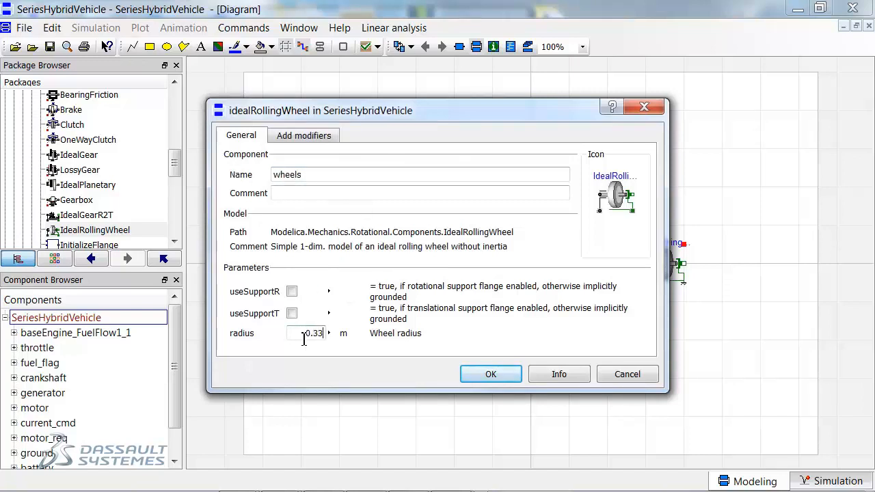
{"action": "left_click", "coordinate": [489, 373]}
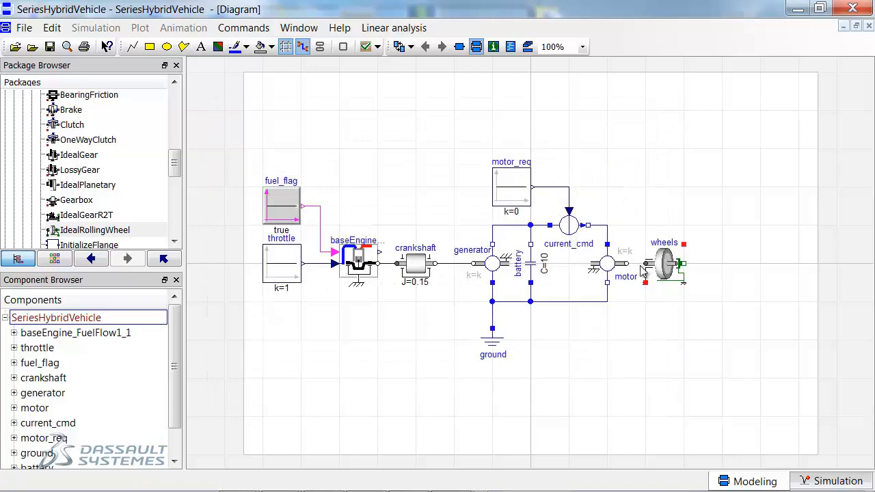
Connect the wheels to the motor shaft and add a translational Mass named vehicle_mass beside the wheels.
{"action": "left_click_drag", "start_coordinate": [646, 269], "coordinate": [627, 265]}
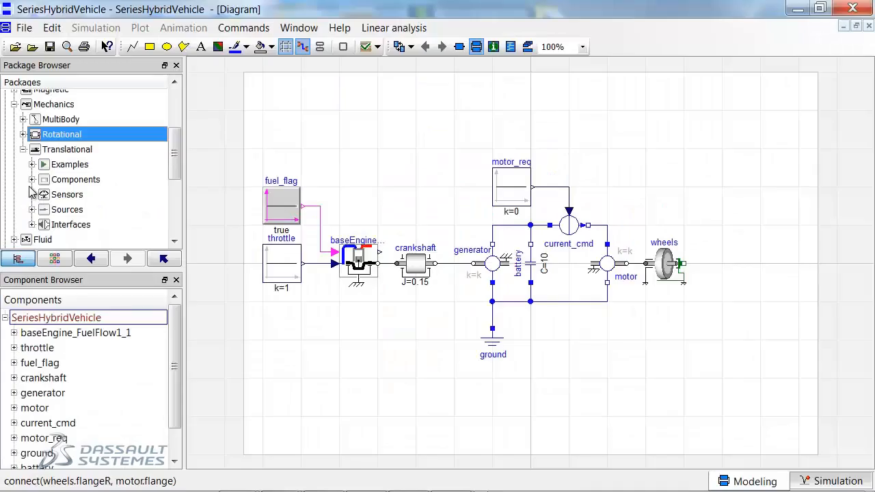
{"action": "scroll", "coordinate": [96, 164], "scroll_direction": "down", "scroll_amount": 3}
{"action": "left_click_drag", "start_coordinate": [68, 127], "coordinate": [724, 263]}
{"action": "double_click", "coordinate": [725, 263]}
{"action": "double_click", "coordinate": [290, 139]}
{"action": "type", "text": "vechi"}
{"action": "key", "text": "BackSpace"}
{"action": "key", "text": "BackSpace"}
{"action": "key", "text": "BackSpace"}
{"action": "type", "text": "hicle_mass"}
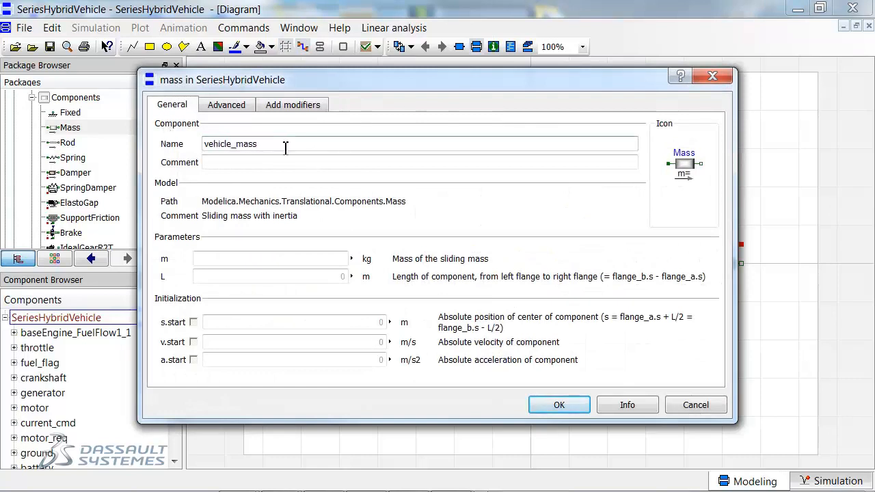
Set the mass m of vehicle_mass to 1400 kg and connect it to the wheels' translational flange.
{"action": "left_click", "coordinate": [311, 259]}
{"action": "type", "text": "1400"}
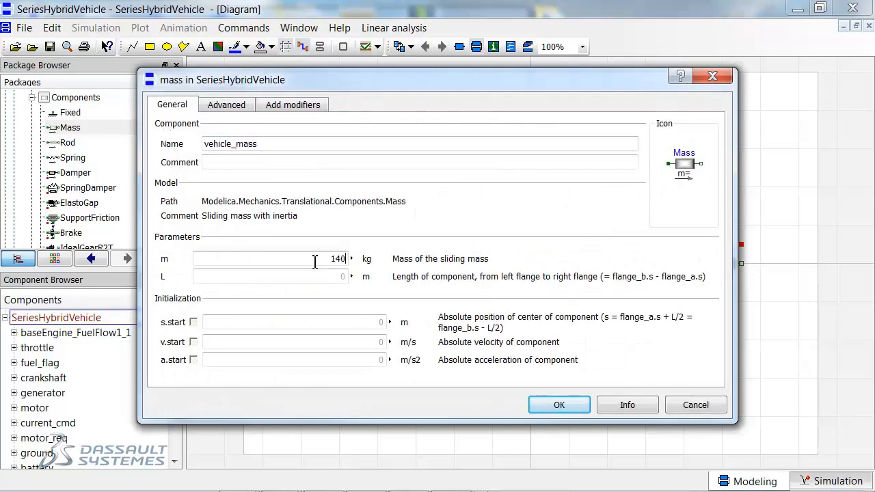
{"action": "left_click", "coordinate": [559, 405]}
{"action": "left_click_drag", "start_coordinate": [706, 267], "coordinate": [683, 264]}
Place a Fixed component below vehicle_mass, with an upright Damper between the two.
{"action": "left_click_drag", "start_coordinate": [70, 113], "coordinate": [760, 340]}
{"action": "left_click_drag", "start_coordinate": [76, 172], "coordinate": [762, 309]}
{"action": "key", "text": "ctrl+r"}
Name the damper aero and set its damping constant d to 1 N.s/m.
{"action": "double_click", "coordinate": [762, 309]}
{"action": "type", "text": "aerio"}
{"action": "key", "text": "BackSpace"}
{"action": "key", "text": "BackSpace"}
{"action": "type", "text": "o"}
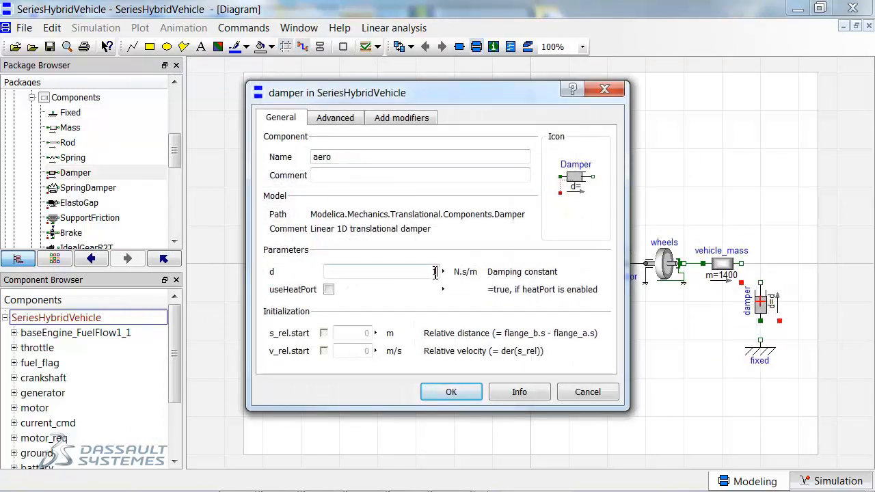
{"action": "left_click", "coordinate": [451, 391]}
Connect the aero damper between vehicle_mass and the fixed ground, and check the model.
{"action": "left_click_drag", "start_coordinate": [760, 282], "coordinate": [741, 263]}
{"action": "left_click_drag", "start_coordinate": [760, 320], "coordinate": [760, 339]}
{"action": "left_click", "coordinate": [367, 46]}
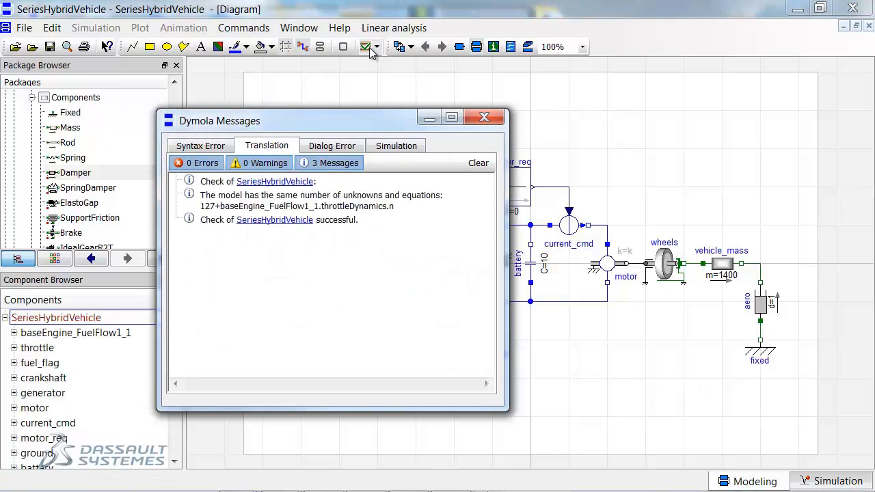
{"action": "left_click", "coordinate": [496, 122]}
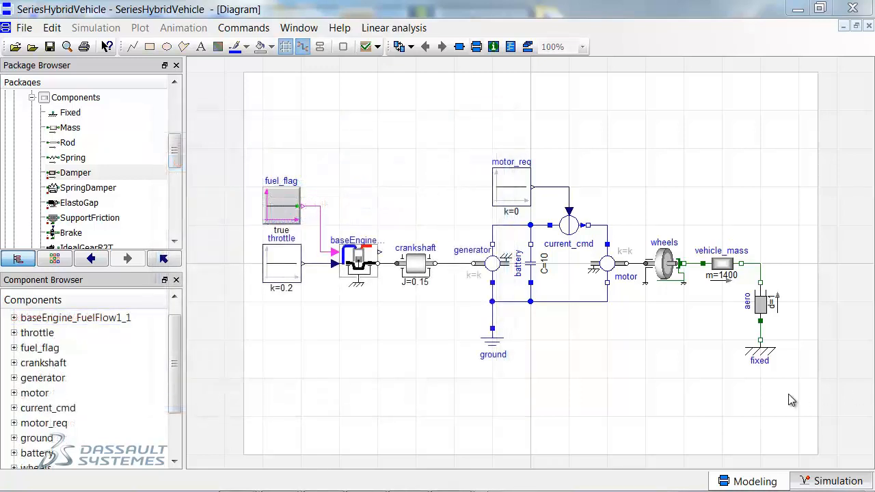
Translate the SeriesHybridVehicle model and run its simulation.
{"action": "left_click", "coordinate": [827, 482]}
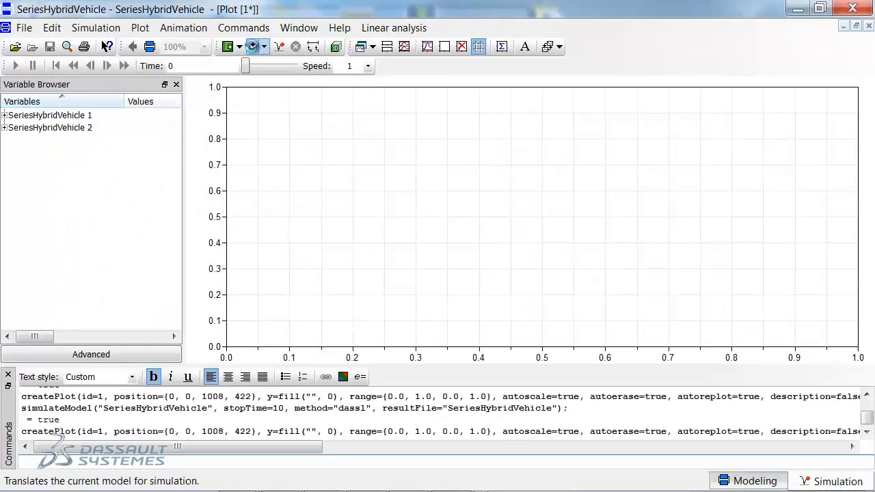
{"action": "left_click", "coordinate": [252, 46]}
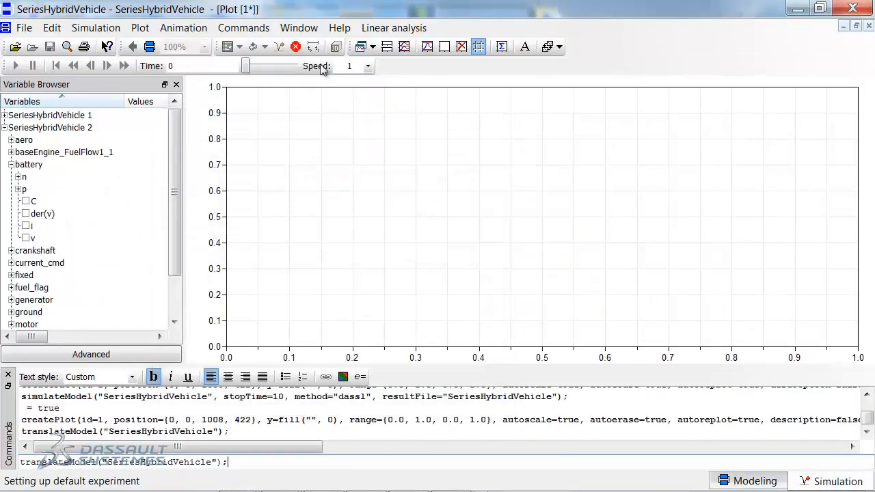
{"action": "left_click", "coordinate": [278, 47]}
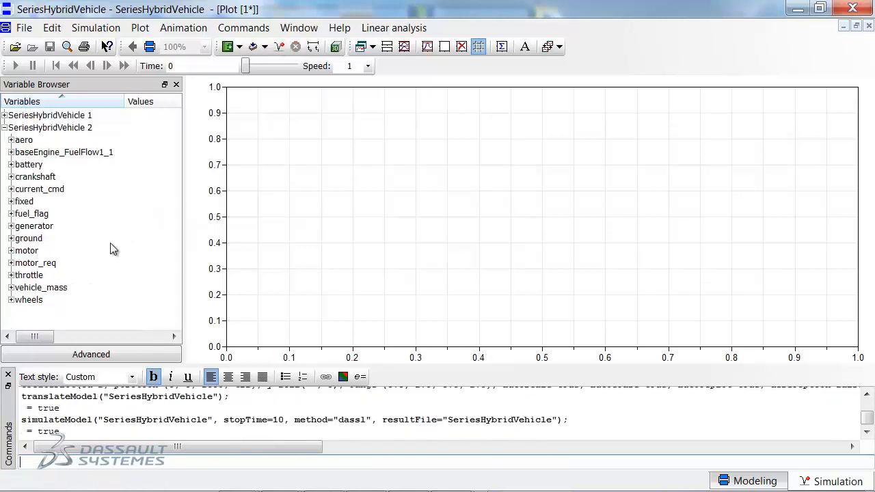
Plot the velocity vehicle_mass.v to examine the vehicle's motion, and clear it from the plot.
{"action": "left_click", "coordinate": [11, 287]}
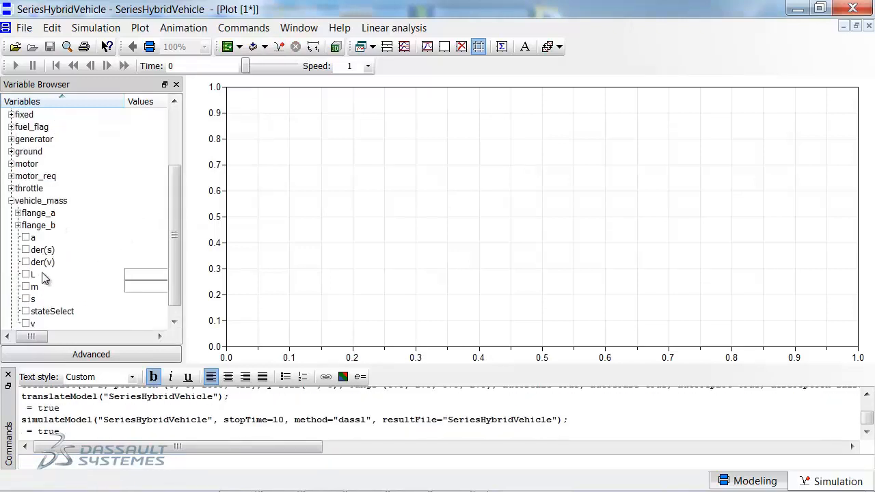
{"action": "left_click", "coordinate": [25, 324]}
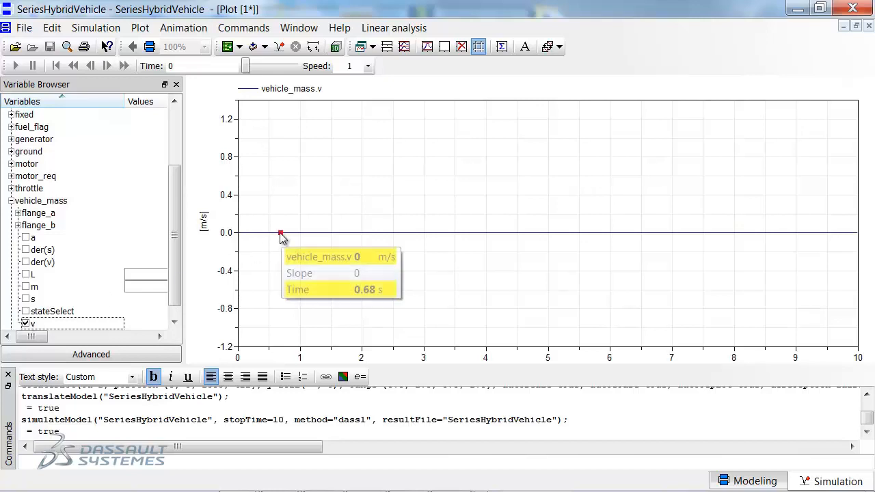
{"action": "left_click", "coordinate": [26, 323]}
{"action": "left_click", "coordinate": [11, 200]}
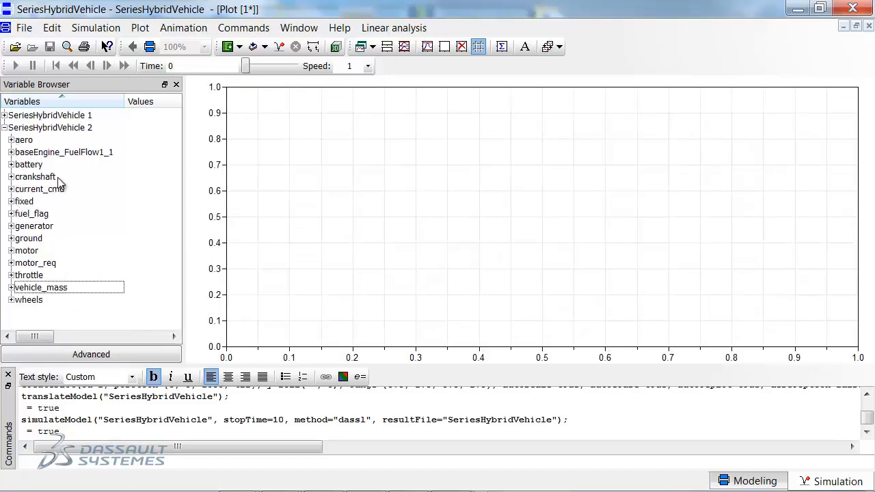
Plot the battery voltage battery.v to examine its change over time, and clear it from the plot.
{"action": "left_click", "coordinate": [11, 165]}
{"action": "left_click", "coordinate": [26, 237]}
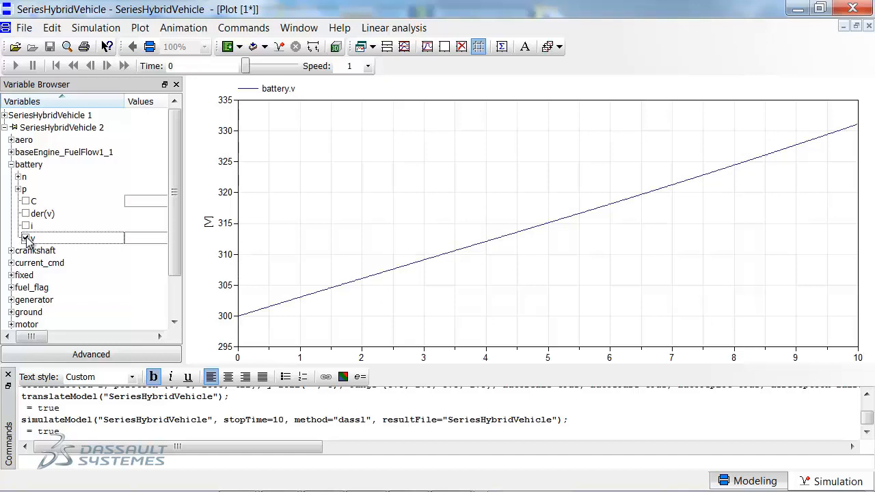
{"action": "left_click", "coordinate": [26, 238]}
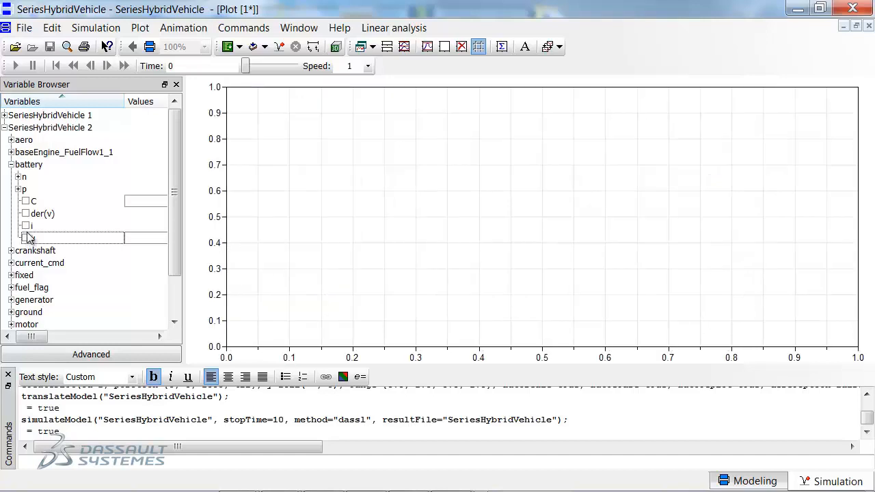
{"action": "left_click", "coordinate": [11, 164]}
Set the constant k of motor_req to 1 A in the simulation results and rerun the simulation.
{"action": "left_click", "coordinate": [11, 263]}
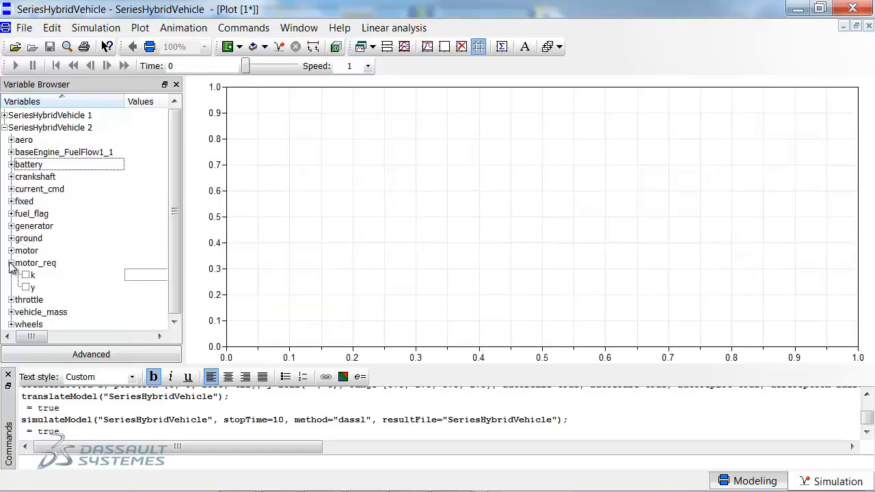
{"action": "left_click_drag", "start_coordinate": [30, 340], "coordinate": [46, 338]}
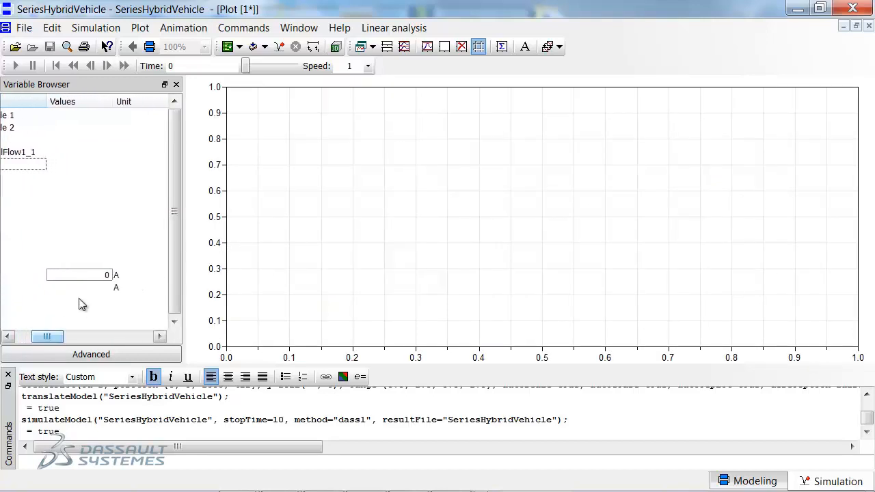
{"action": "left_click", "coordinate": [99, 276]}
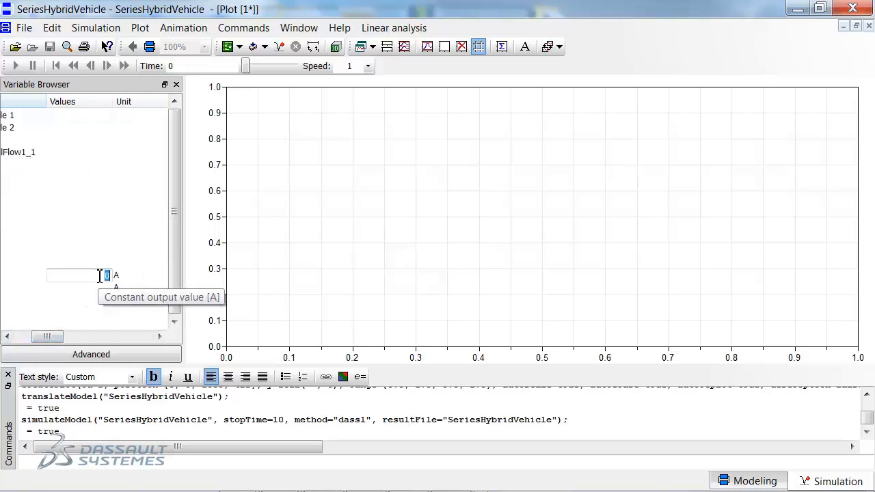
{"action": "type", "text": "1"}
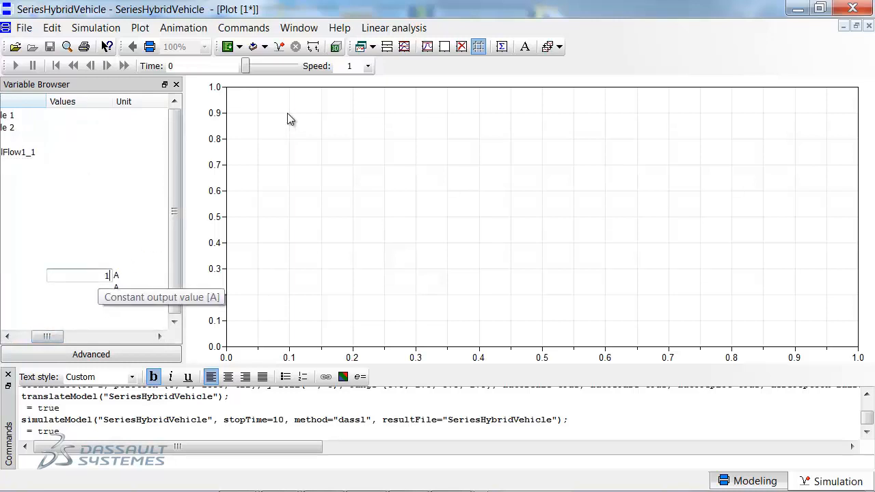
{"action": "left_click", "coordinate": [280, 46]}
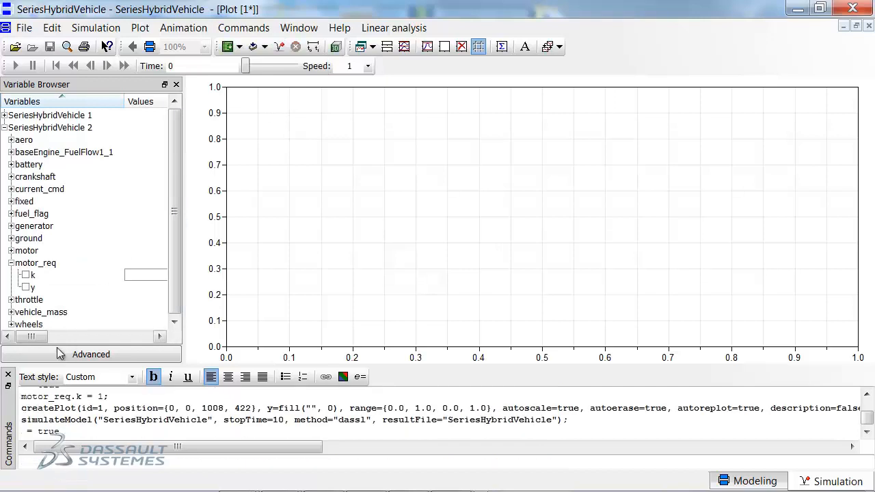
Plot vehicle_mass.v for the SeriesHybridVehicle 2 result and expand the SeriesHybridVehicle 1 result.
{"action": "left_click", "coordinate": [11, 312]}
{"action": "left_click", "coordinate": [26, 323]}
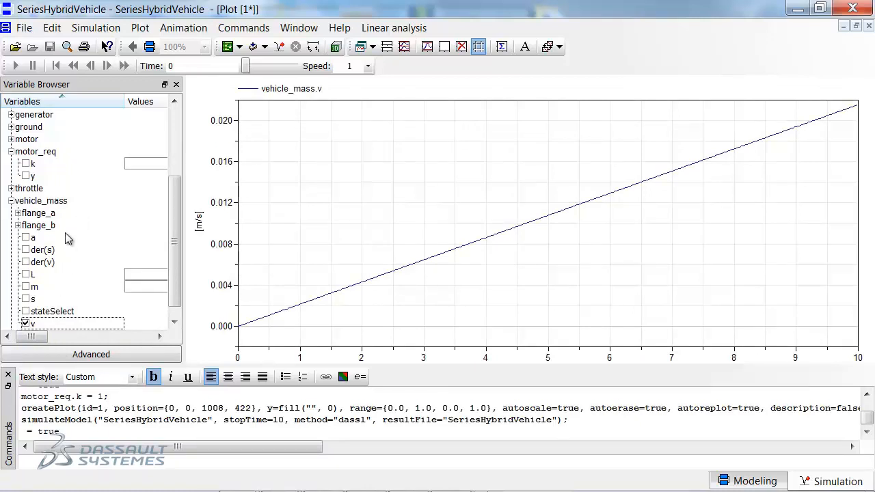
{"action": "scroll", "coordinate": [69, 243], "scroll_direction": "up", "scroll_amount": 3}
{"action": "left_click", "coordinate": [4, 115]}
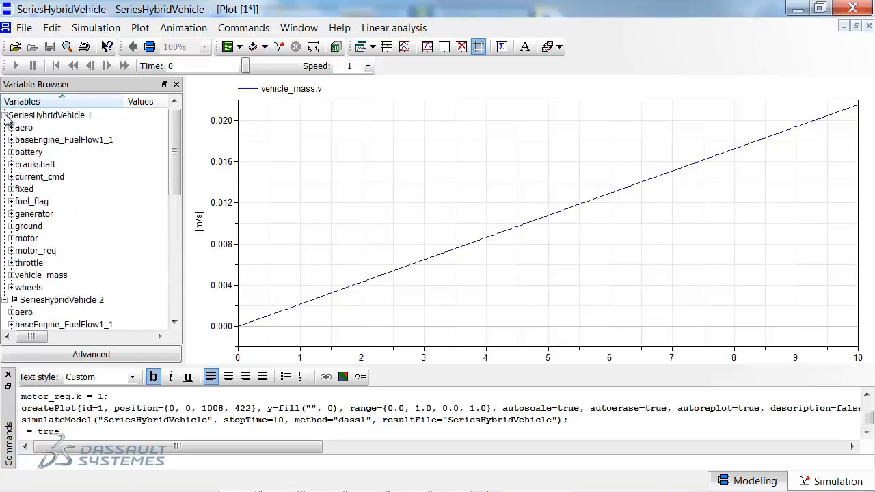
Enable Compare Results in the advanced options and plot battery.v across all simulation results.
{"action": "left_click", "coordinate": [59, 354]}
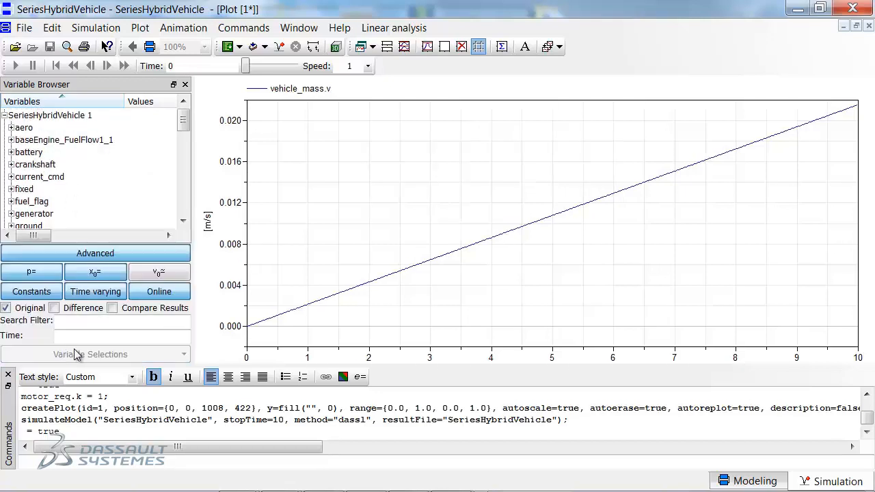
{"action": "left_click", "coordinate": [113, 308]}
{"action": "mouse_move", "coordinate": [183, 128]}
{"action": "left_mouse_down"}
{"action": "mouse_move", "coordinate": [179, 209]}
{"action": "mouse_move", "coordinate": [183, 128]}
{"action": "left_mouse_up"}
{"action": "left_click", "coordinate": [27, 210]}
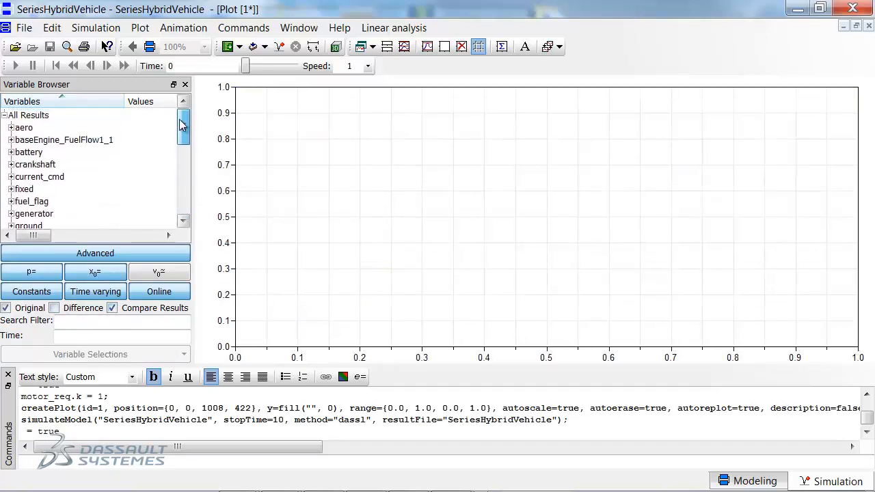
{"action": "left_click", "coordinate": [12, 149]}
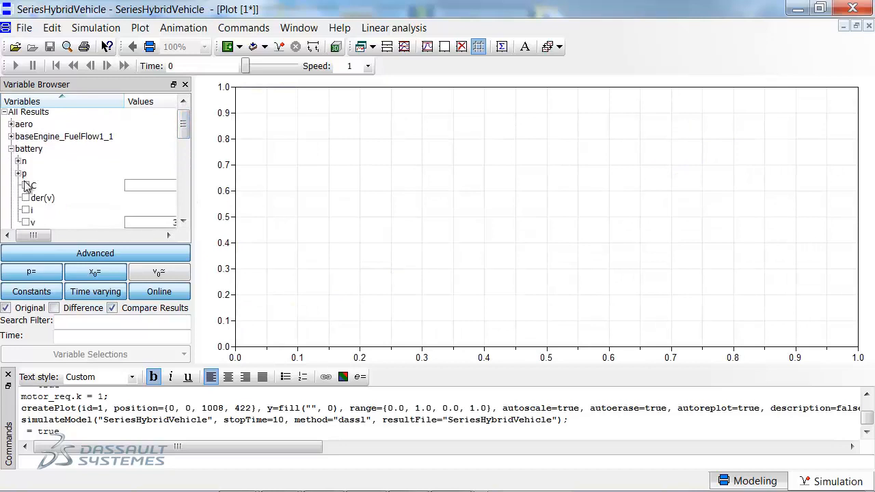
{"action": "left_click", "coordinate": [26, 222]}
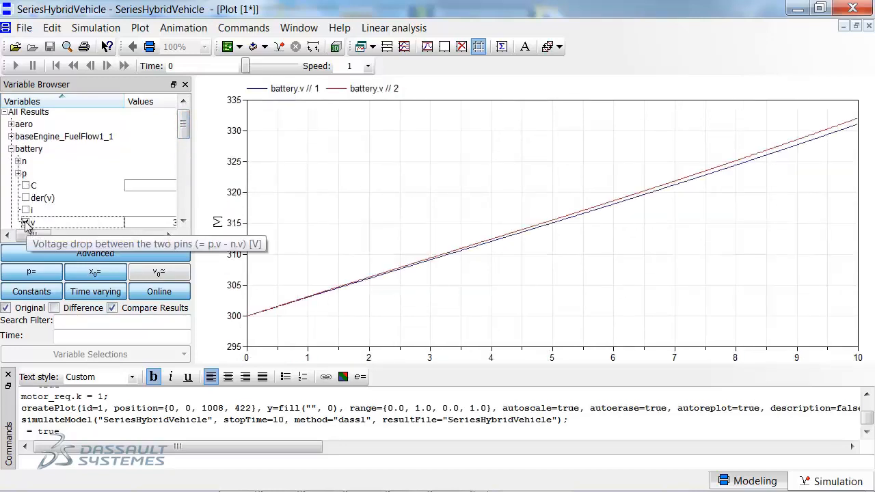
{"action": "left_click", "coordinate": [309, 294]}
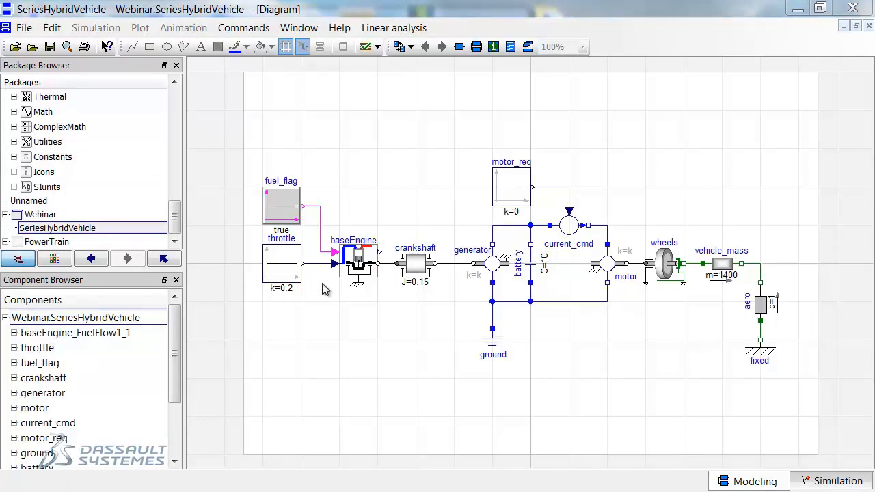
Split fuel_flag and throttle into a submodel OpenLoopEngineController in the Webinar package, with the component name engine.
{"action": "left_click", "coordinate": [286, 206]}
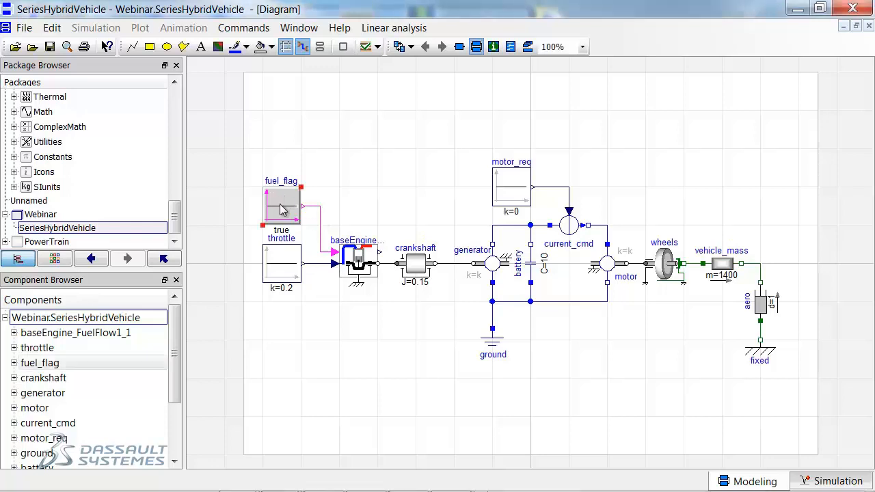
{"action": "left_click", "coordinate": [279, 270], "text": "shift"}
{"action": "right_click", "coordinate": [280, 270]}
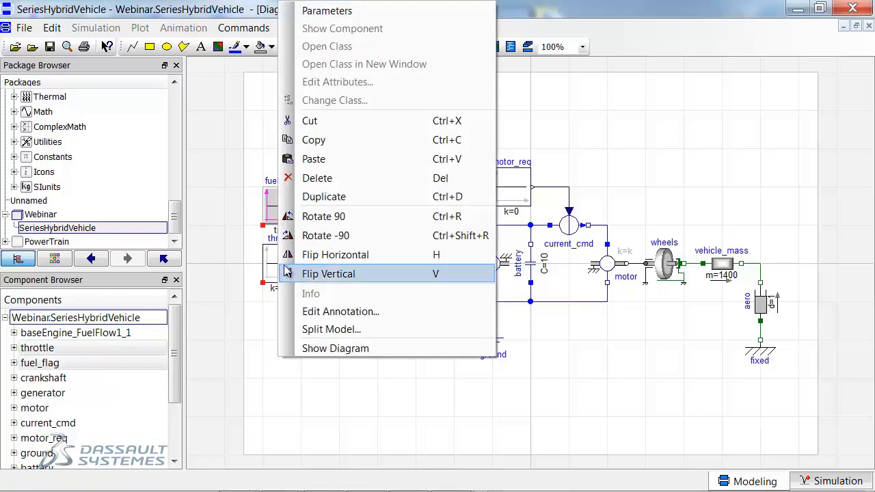
{"action": "left_click", "coordinate": [324, 329]}
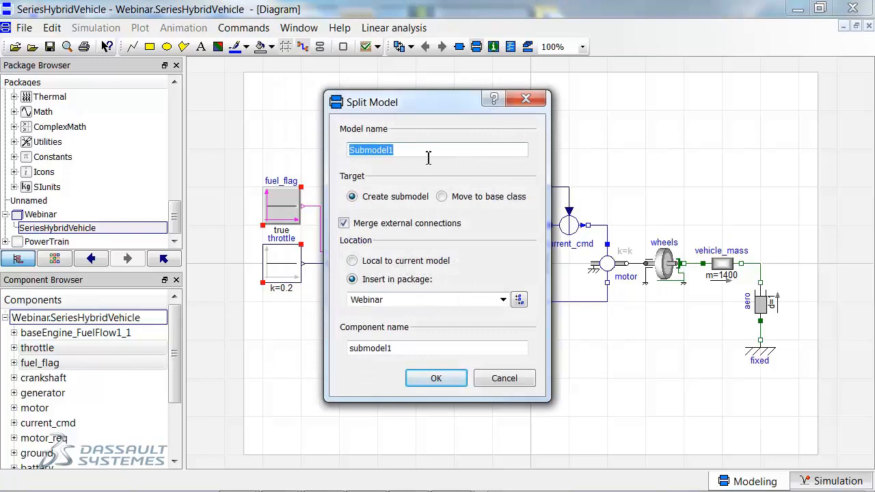
{"action": "type", "text": "OpenL"}
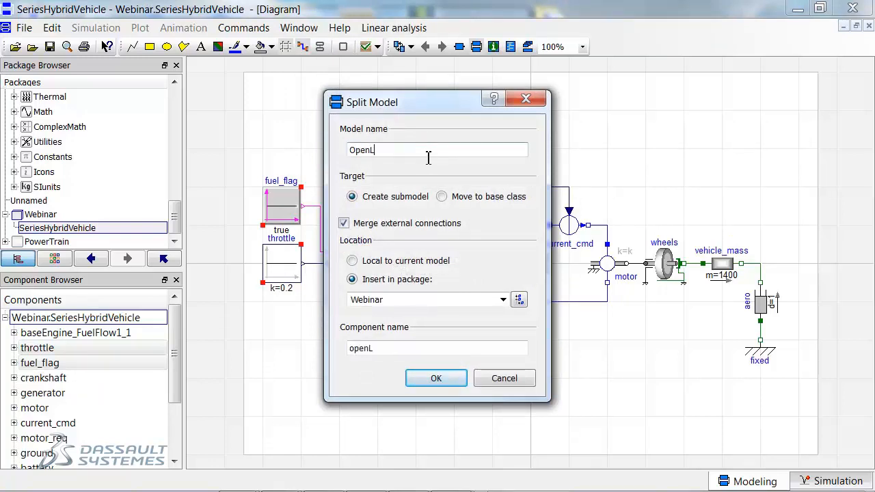
{"action": "type", "text": "oopEngineController"}
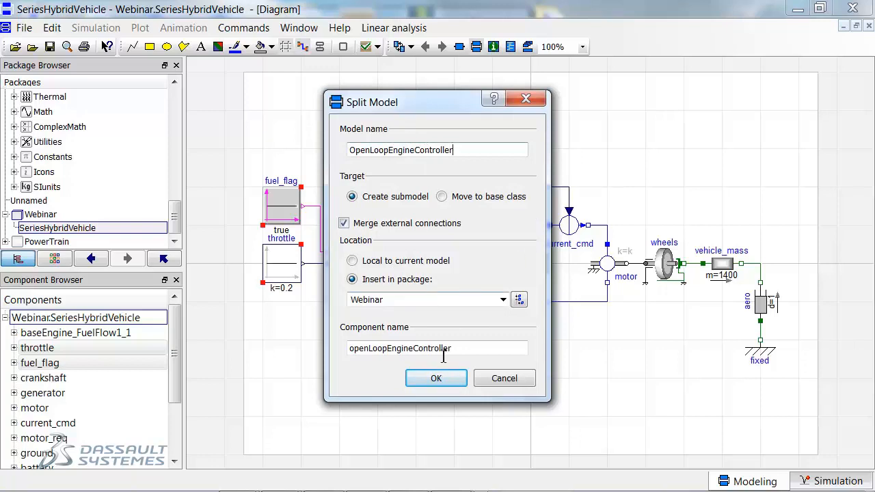
{"action": "left_click_drag", "start_coordinate": [450, 348], "coordinate": [338, 351]}
{"action": "type", "text": "engine"}
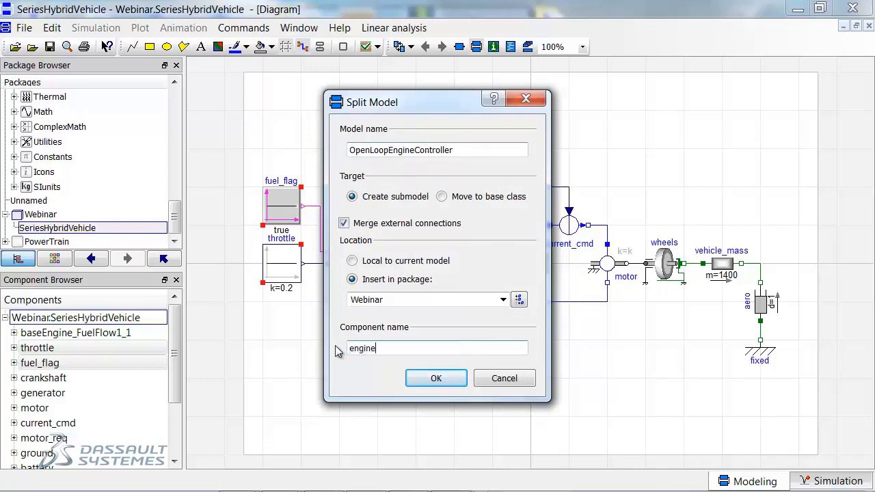
{"action": "left_click", "coordinate": [452, 380]}
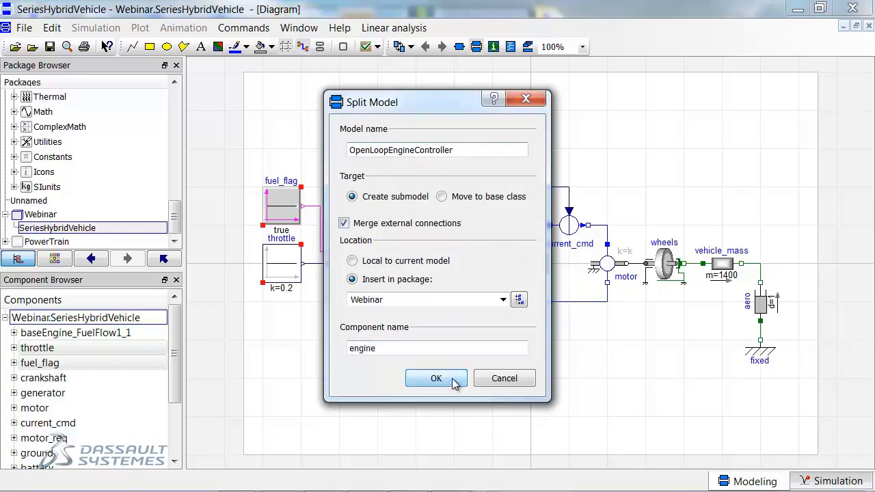
{"action": "left_click_drag", "start_coordinate": [278, 233], "coordinate": [277, 258]}
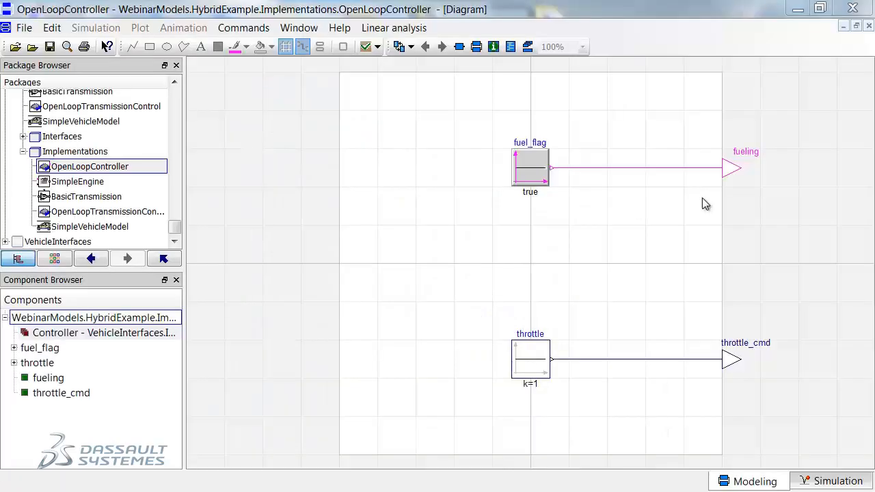
Move the fueling and throttle_cmd connectors of OpenLoopController into a partial base class EngineController in the HybridExample.Interfaces package.
{"action": "left_click", "coordinate": [587, 176]}
{"action": "right_click", "coordinate": [586, 319]}
{"action": "left_click", "coordinate": [710, 330]}
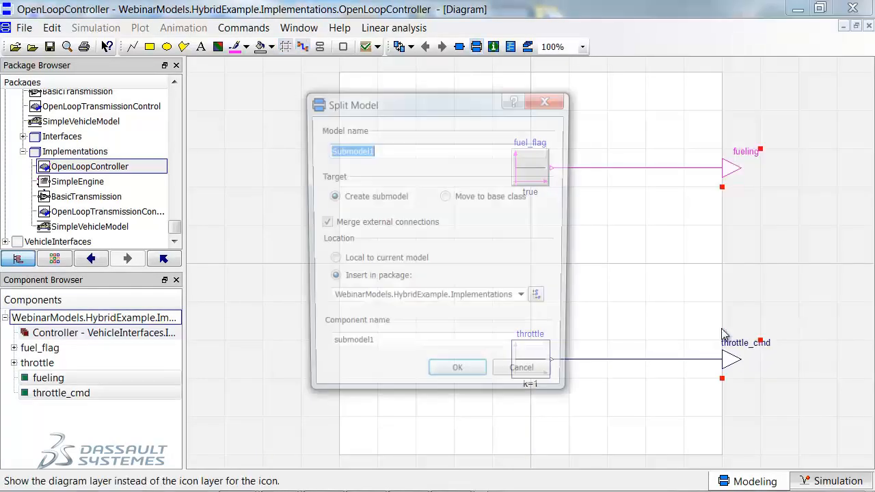
{"action": "left_click", "coordinate": [445, 197]}
{"action": "left_click", "coordinate": [330, 265]}
{"action": "left_click", "coordinate": [525, 244]}
{"action": "left_click", "coordinate": [479, 311]}
{"action": "type", "text": "EngineController"}
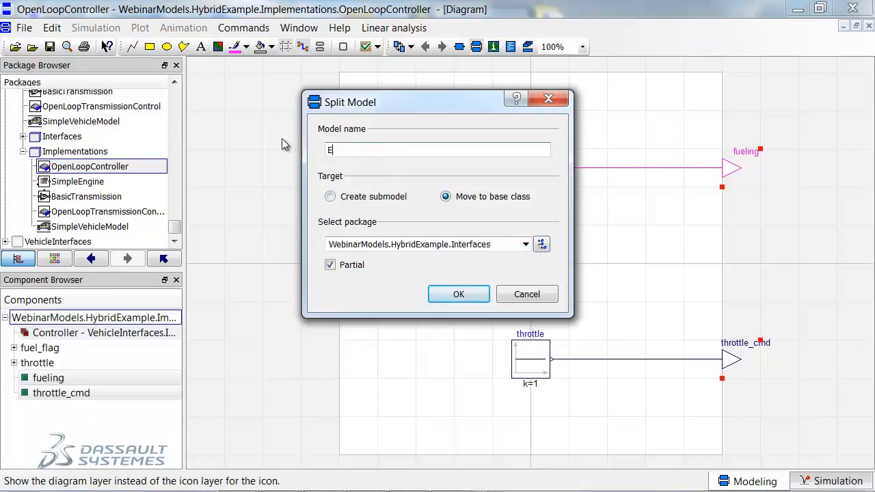
{"action": "left_click", "coordinate": [470, 295]}
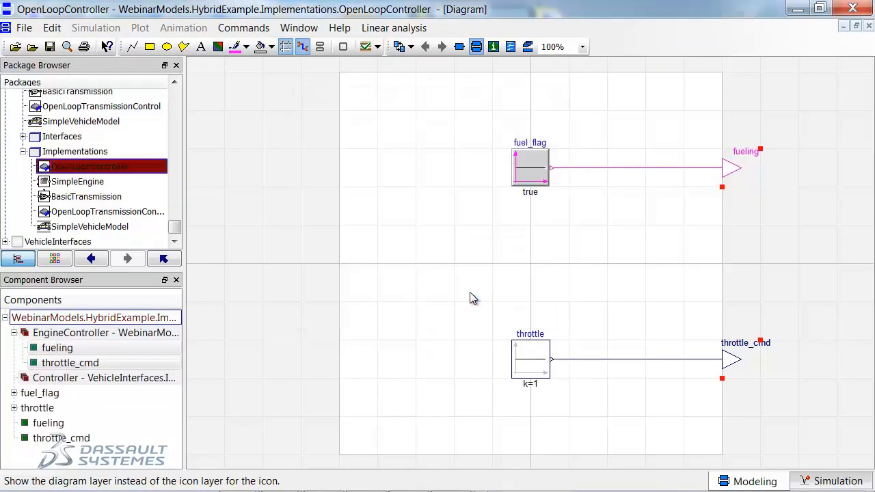
Add a RealInput named voltage to the EngineController interface, rotated by 90 degrees and placed at the diagram's lower edge.
{"action": "left_click", "coordinate": [22, 136]}
{"action": "left_click", "coordinate": [76, 152]}
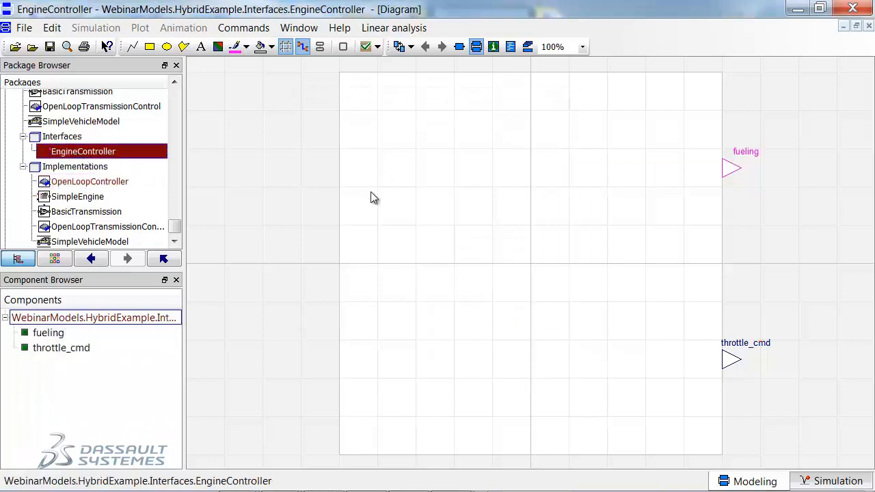
{"action": "scroll", "coordinate": [111, 171], "scroll_direction": "up", "scroll_amount": 10}
{"action": "scroll", "coordinate": [111, 171], "scroll_direction": "up", "scroll_amount": 15}
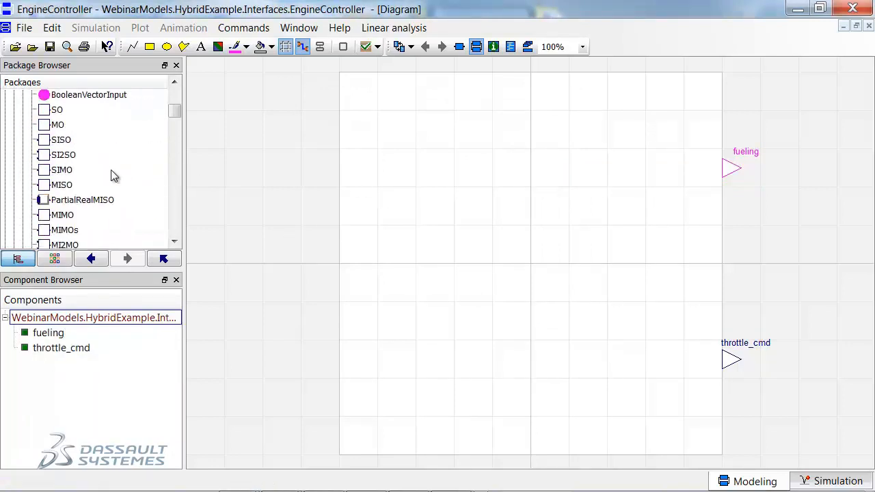
{"action": "scroll", "coordinate": [68, 178], "scroll_direction": "down", "scroll_amount": 1}
{"action": "left_click_drag", "start_coordinate": [45, 189], "coordinate": [512, 435]}
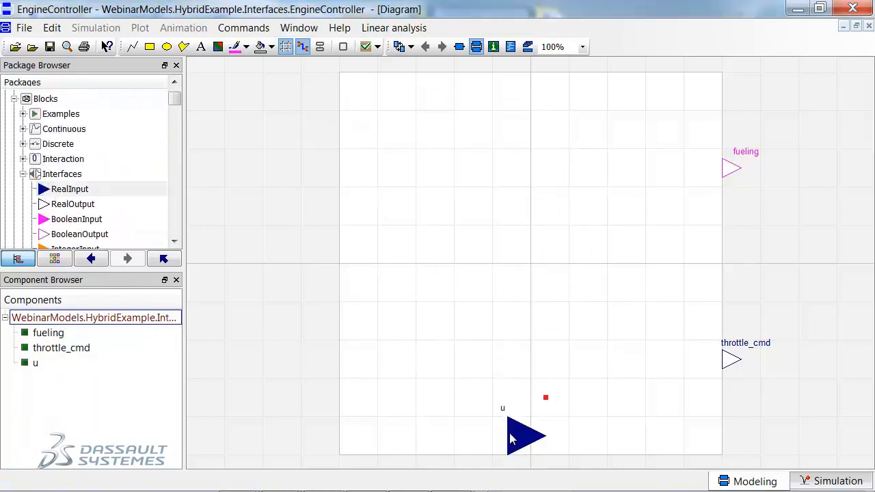
{"action": "double_click", "coordinate": [518, 435]}
{"action": "type", "text": "voltage"}
{"action": "key", "text": "Return"}
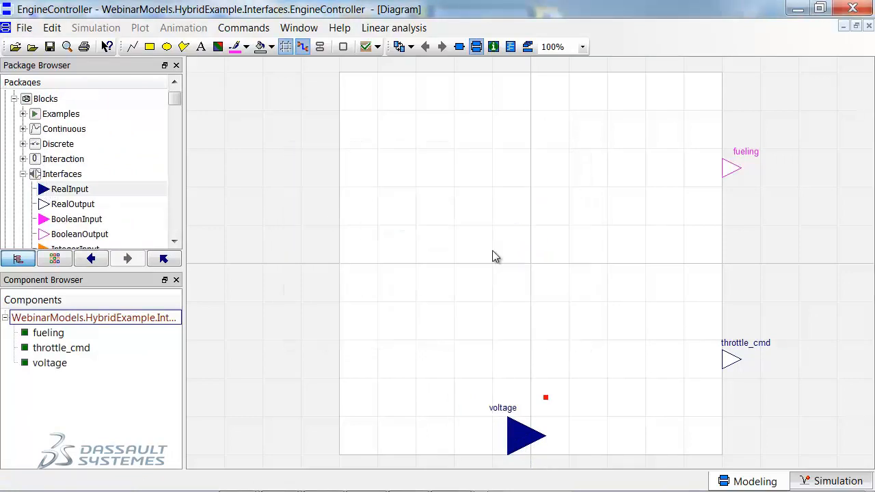
{"action": "key", "text": "ctrl+r"}
{"action": "left_click_drag", "start_coordinate": [511, 414], "coordinate": [532, 470]}
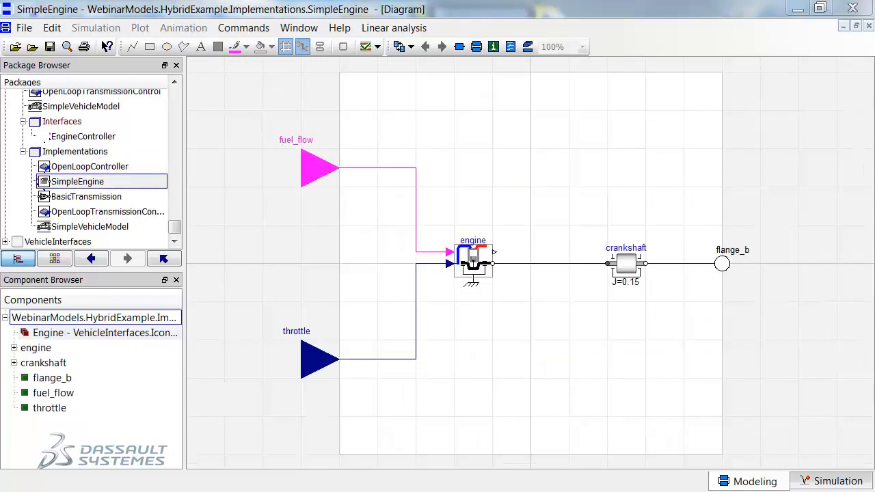
Move fuel_flow, throttle and flange_b of SimpleEngine into a partial base class Engine in the Interfaces package.
{"action": "left_click", "coordinate": [319, 356], "text": "shift"}
{"action": "left_click", "coordinate": [726, 269], "text": "shift"}
{"action": "right_click", "coordinate": [727, 269]}
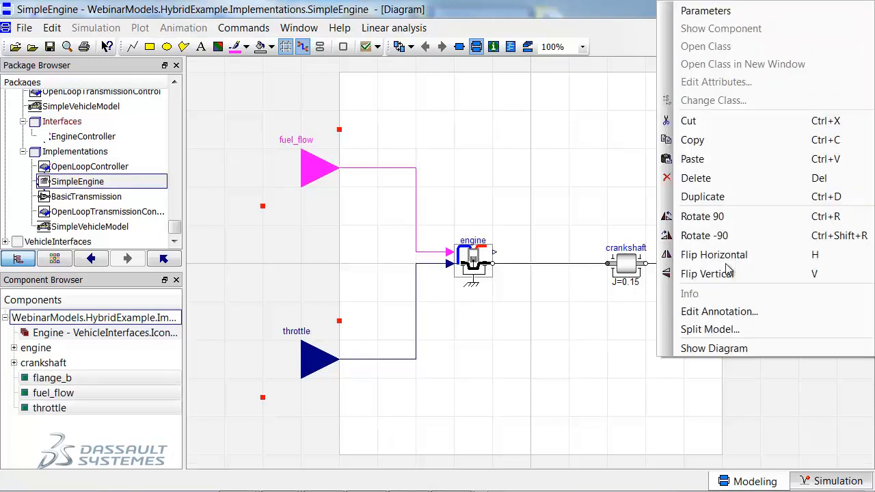
{"action": "left_click", "coordinate": [773, 328]}
{"action": "left_click", "coordinate": [446, 196]}
{"action": "left_click_drag", "start_coordinate": [387, 150], "coordinate": [326, 150]}
{"action": "type", "text": "Engine"}
{"action": "left_click", "coordinate": [331, 265]}
{"action": "left_click", "coordinate": [526, 244]}
{"action": "left_click", "coordinate": [486, 312]}
{"action": "left_click", "coordinate": [460, 294]}
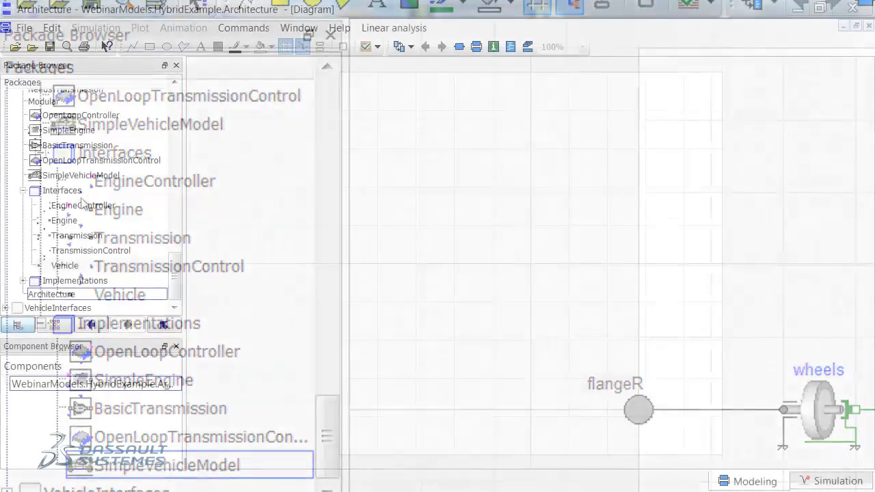
Add the EngineController and Engine interfaces to Architecture as replaceable components and connect the controller outputs to the engine inputs.
{"action": "left_click_drag", "start_coordinate": [96, 205], "coordinate": [398, 269]}
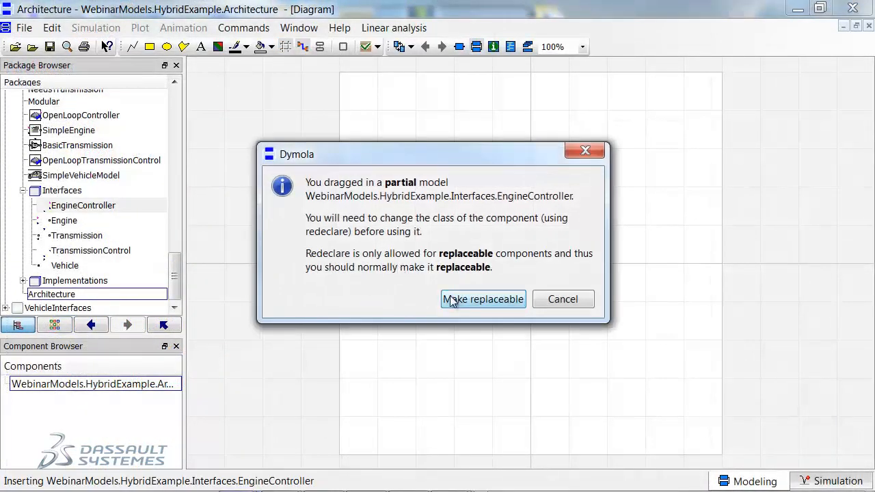
{"action": "left_click", "coordinate": [451, 301]}
{"action": "left_click_drag", "start_coordinate": [72, 221], "coordinate": [476, 262]}
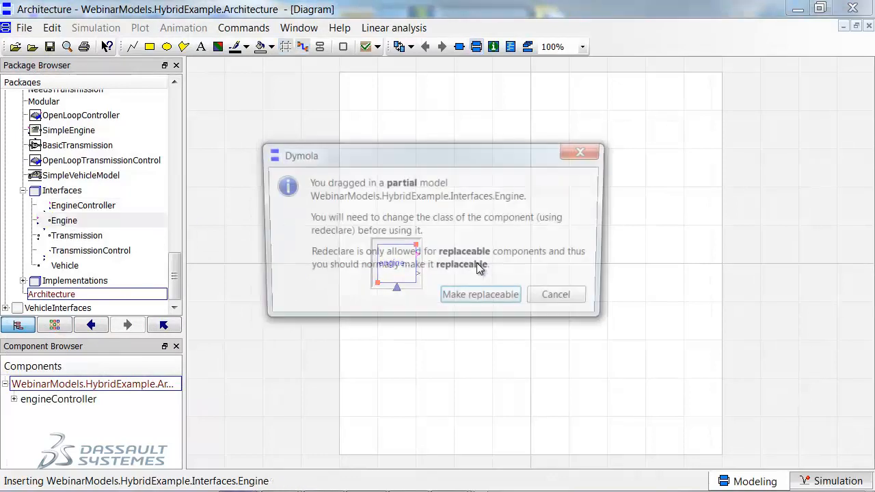
{"action": "left_click", "coordinate": [479, 298]}
{"action": "left_click_drag", "start_coordinate": [434, 254], "coordinate": [456, 273]}
Add a replaceable Transmission component, connect it to the engine flange, and connect its voltage output to the engineController voltage input.
{"action": "left_click_drag", "start_coordinate": [82, 238], "coordinate": [571, 264]}
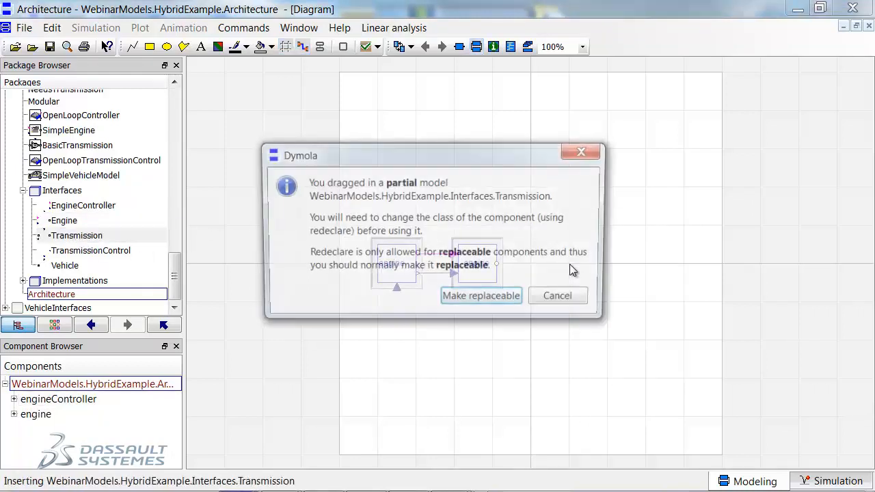
{"action": "left_click", "coordinate": [478, 299]}
{"action": "left_click_drag", "start_coordinate": [550, 263], "coordinate": [496, 263]}
{"action": "left_click_drag", "start_coordinate": [548, 274], "coordinate": [528, 341]}
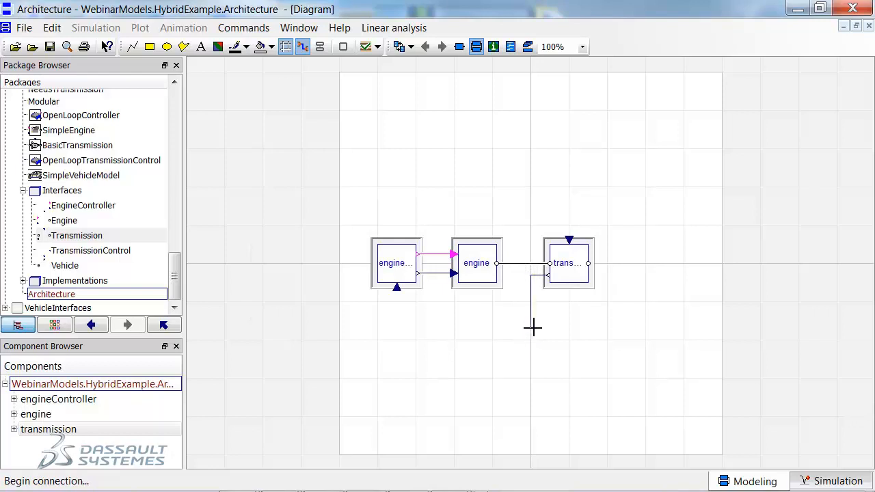
{"action": "left_click", "coordinate": [531, 321]}
{"action": "left_click", "coordinate": [399, 290]}
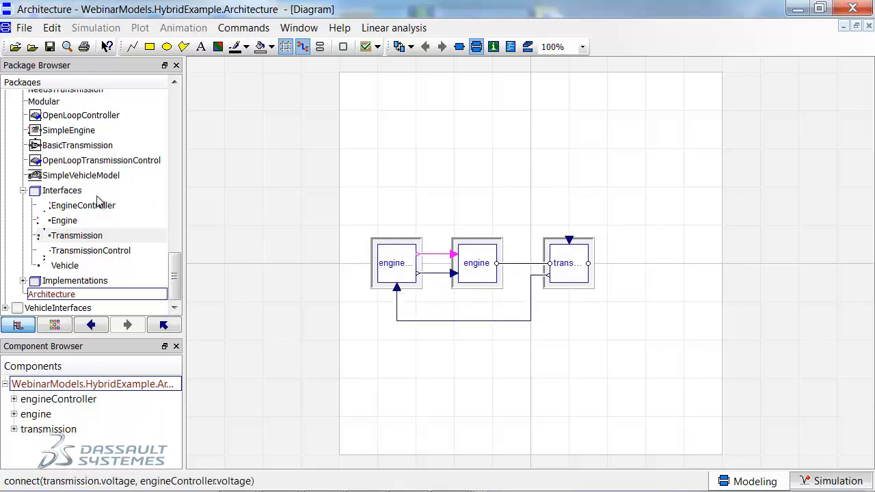
Add the Vehicle interface as a replaceable component beside the transmission and connect the transmission's output flange to it.
{"action": "left_click_drag", "start_coordinate": [51, 269], "coordinate": [647, 268]}
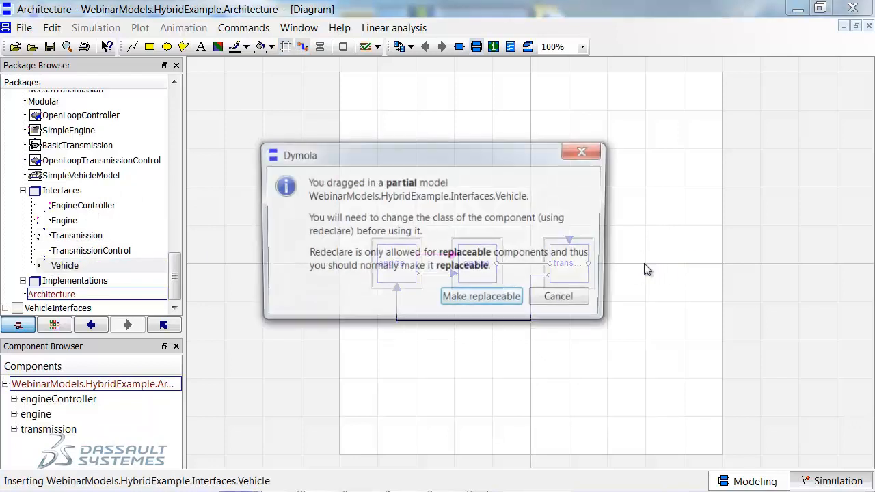
{"action": "left_click", "coordinate": [482, 297]}
{"action": "left_click_drag", "start_coordinate": [589, 263], "coordinate": [626, 263]}
Add a replaceable TransmissionControl component above the transmission and connect the vehicle's speed output v to its input.
{"action": "left_click_drag", "start_coordinate": [86, 252], "coordinate": [568, 240]}
{"action": "key", "text": "Return"}
{"action": "left_click_drag", "start_coordinate": [646, 244], "coordinate": [593, 187]}
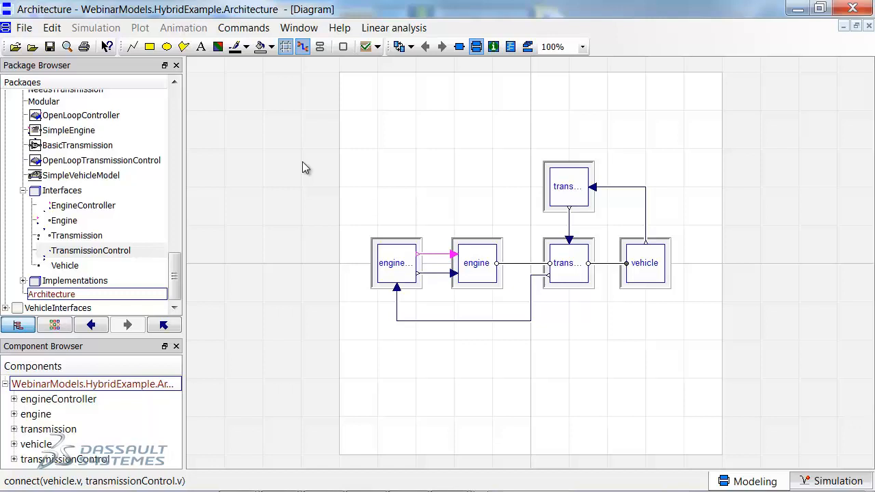
Try to change the class of the vehicle component in Architecture to Simple Vehicle Model.
{"action": "right_click", "coordinate": [641, 267]}
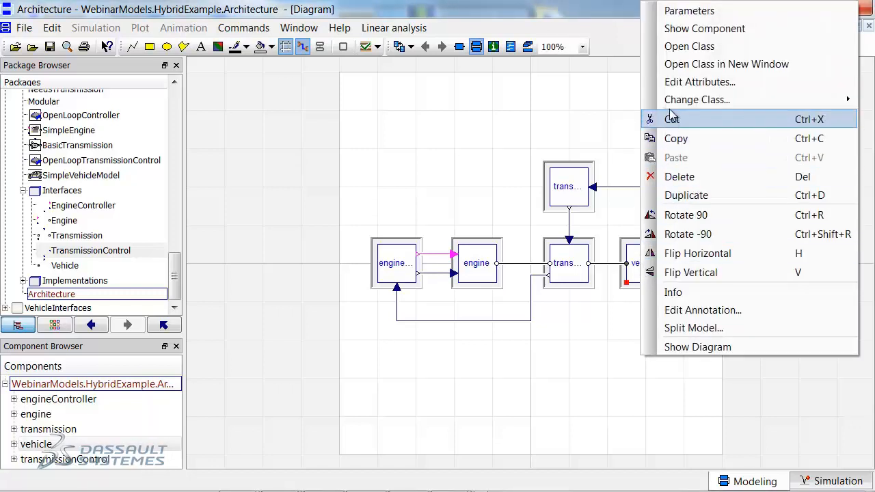
{"action": "mouse_move", "coordinate": [671, 101]}
{"action": "mouse_move", "coordinate": [633, 102]}
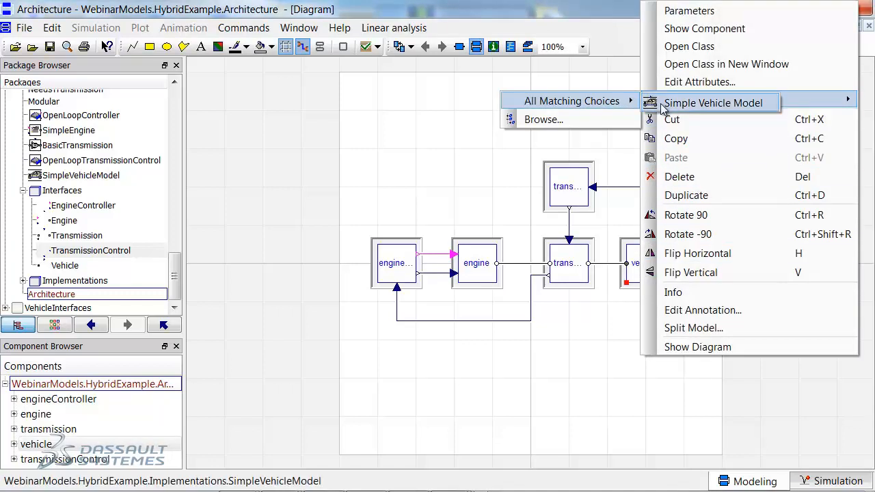
{"action": "left_click", "coordinate": [697, 108]}
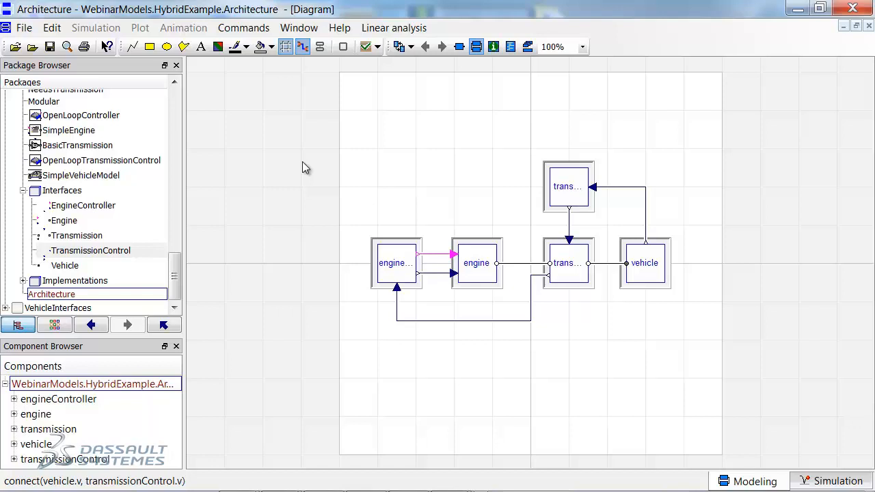
Extend Architecture into a new model named OriginalOpenLoopVehicleModel in the HybridExample.Variants package.
{"action": "left_click", "coordinate": [77, 280]}
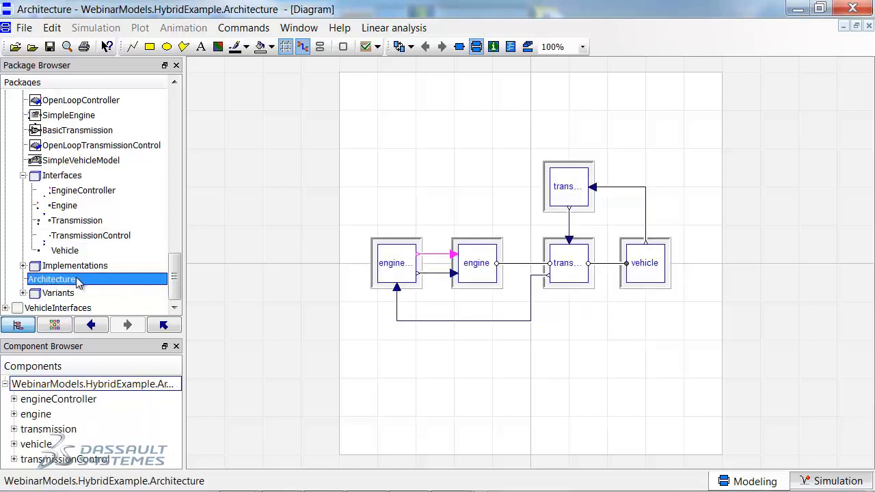
{"action": "right_click", "coordinate": [77, 280]}
{"action": "mouse_move", "coordinate": [149, 326]}
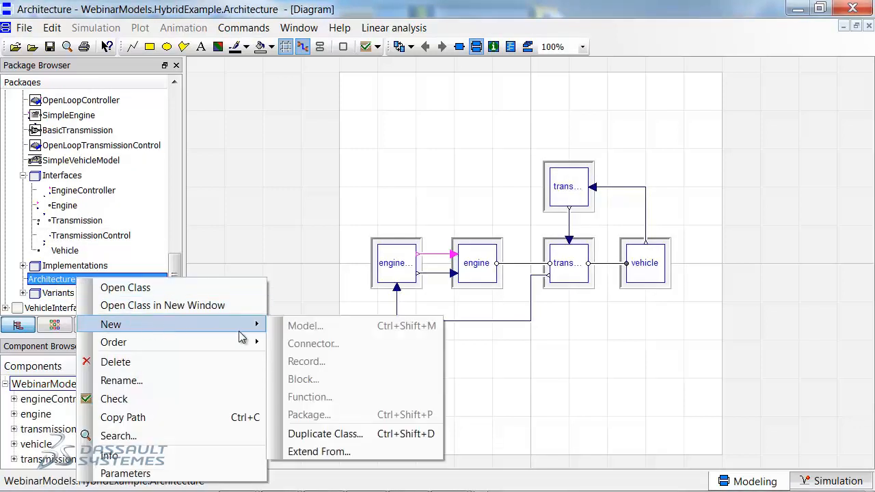
{"action": "left_click", "coordinate": [311, 452]}
{"action": "left_click", "coordinate": [543, 308]}
{"action": "left_click", "coordinate": [485, 399]}
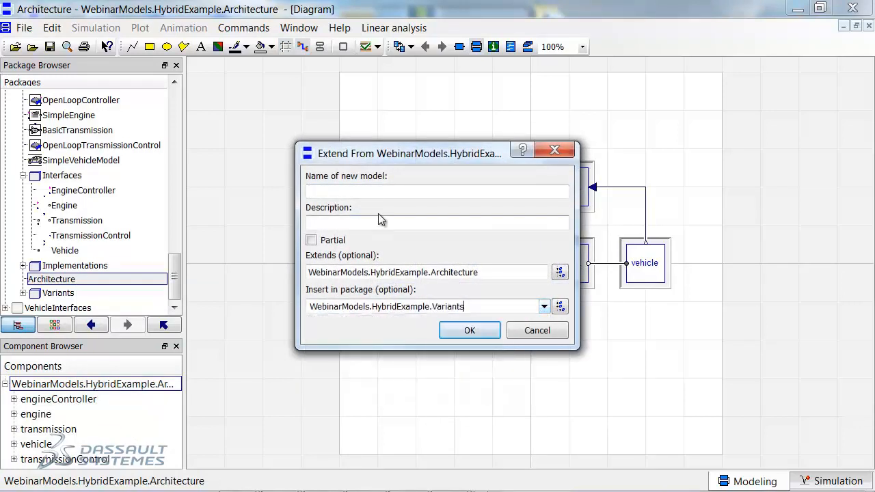
{"action": "left_click", "coordinate": [365, 189]}
{"action": "type", "text": "O"}
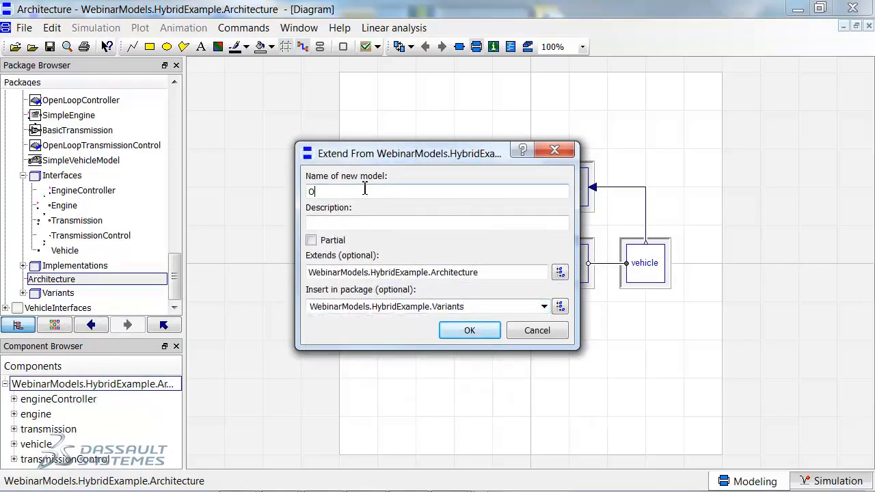
{"action": "type", "text": "riginalOpenLoopVehicleModel"}
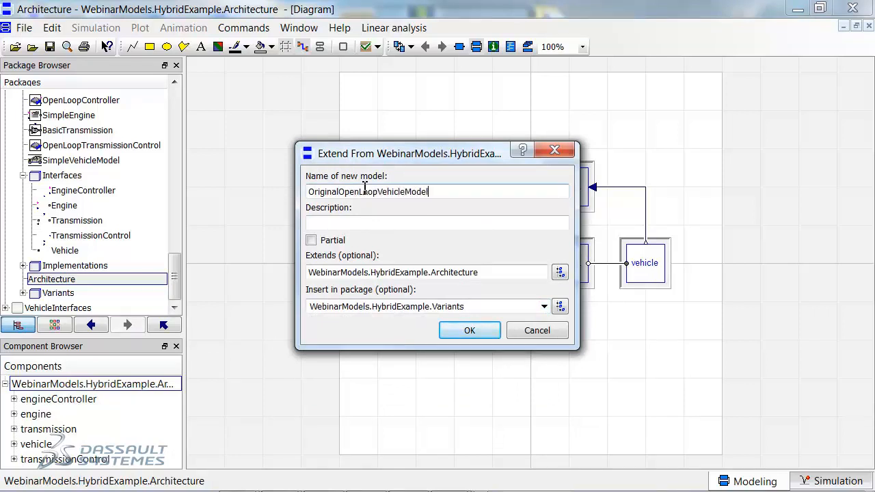
{"action": "left_click", "coordinate": [462, 330]}
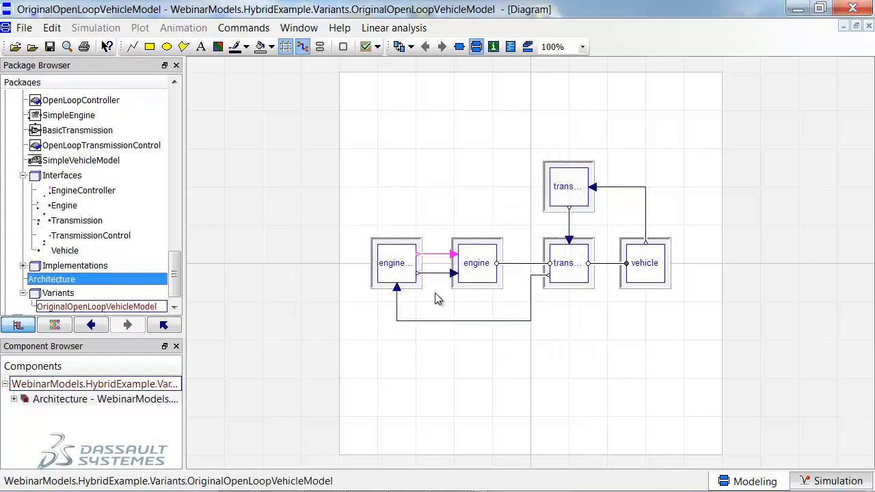
Change the class of engineController to Open Loop Engine Controller and of engine to Simple IC Engine.
{"action": "right_click", "coordinate": [396, 265]}
{"action": "mouse_move", "coordinate": [469, 101]}
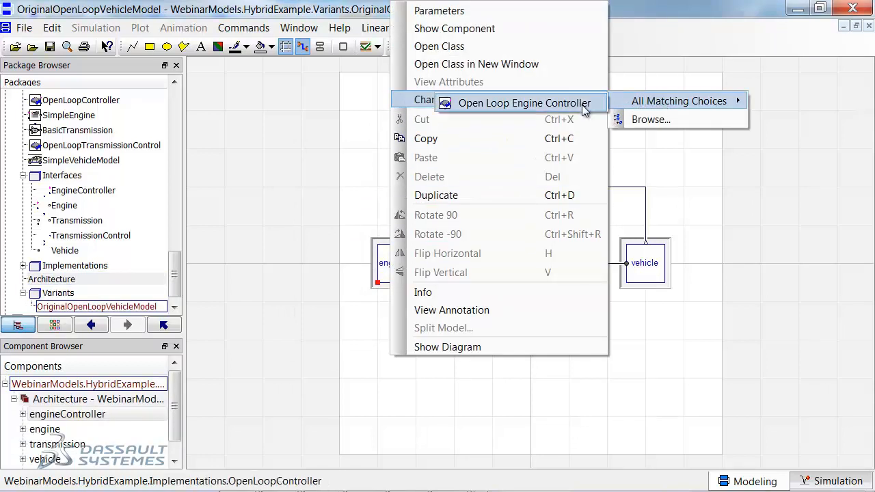
{"action": "left_click", "coordinate": [524, 102]}
{"action": "right_click", "coordinate": [477, 264]}
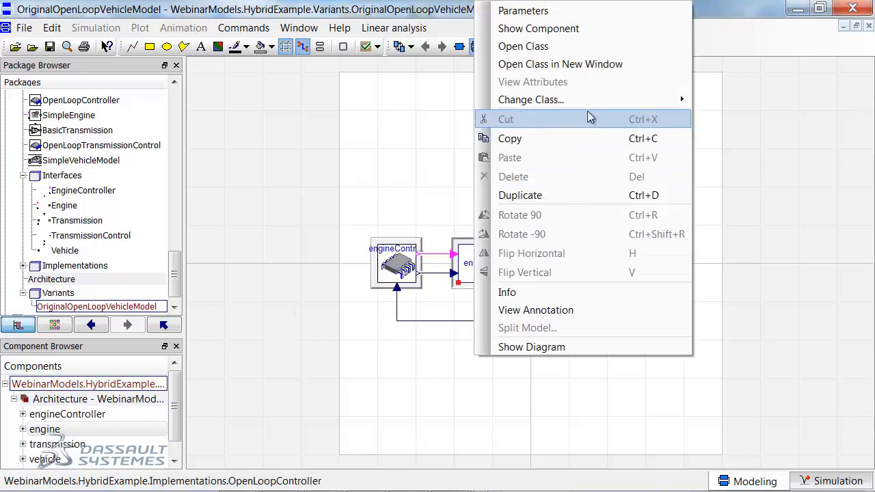
{"action": "mouse_move", "coordinate": [587, 99]}
{"action": "mouse_move", "coordinate": [715, 100]}
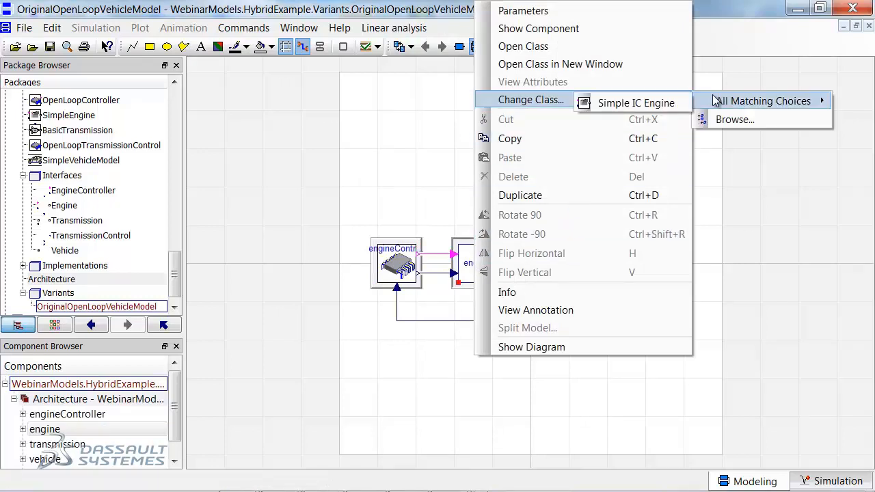
{"action": "left_click", "coordinate": [657, 104]}
Change the class of transmission to Basic Transmission and of transmissionControl to OpenLoopTransmissionControl.
{"action": "right_click", "coordinate": [561, 273]}
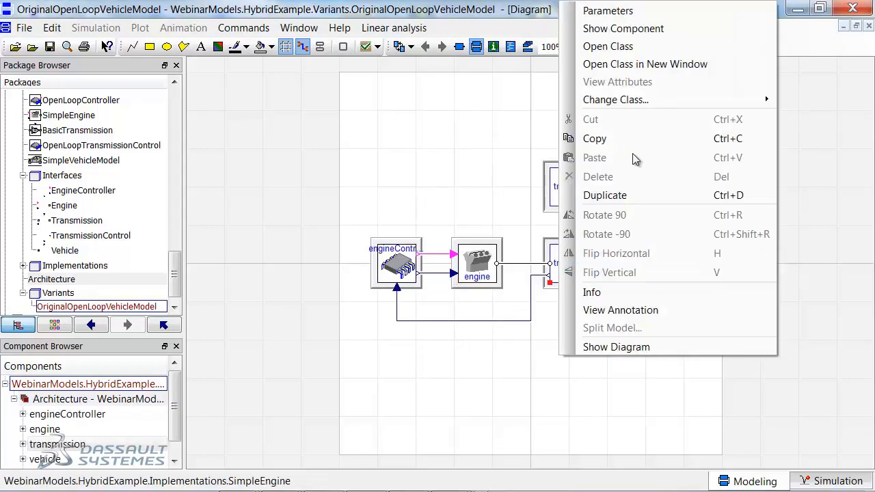
{"action": "mouse_move", "coordinate": [639, 102]}
{"action": "mouse_move", "coordinate": [532, 109]}
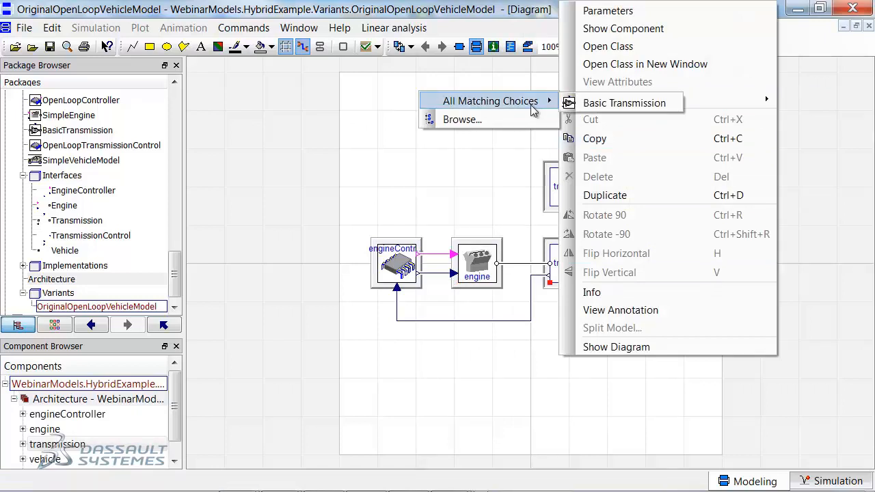
{"action": "left_click", "coordinate": [586, 102]}
{"action": "right_click", "coordinate": [576, 270]}
{"action": "mouse_move", "coordinate": [592, 101]}
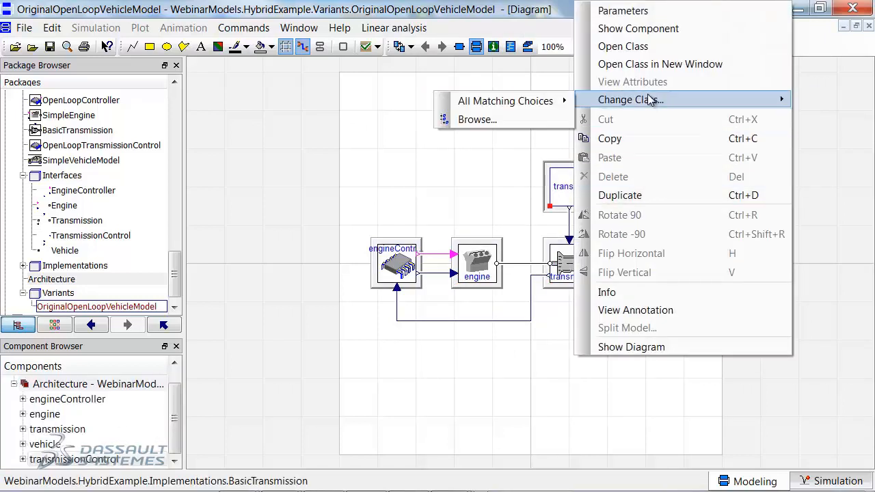
{"action": "mouse_move", "coordinate": [558, 102]}
{"action": "left_click", "coordinate": [618, 104]}
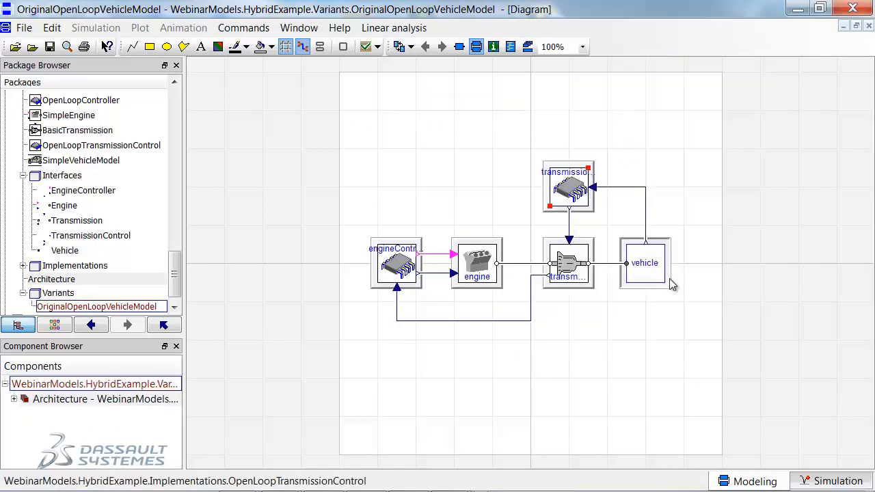
Change the class of the vehicle component in OriginalOpenLoopVehicleModel to Simple Vehicle Model.
{"action": "right_click", "coordinate": [643, 263]}
{"action": "mouse_move", "coordinate": [694, 106]}
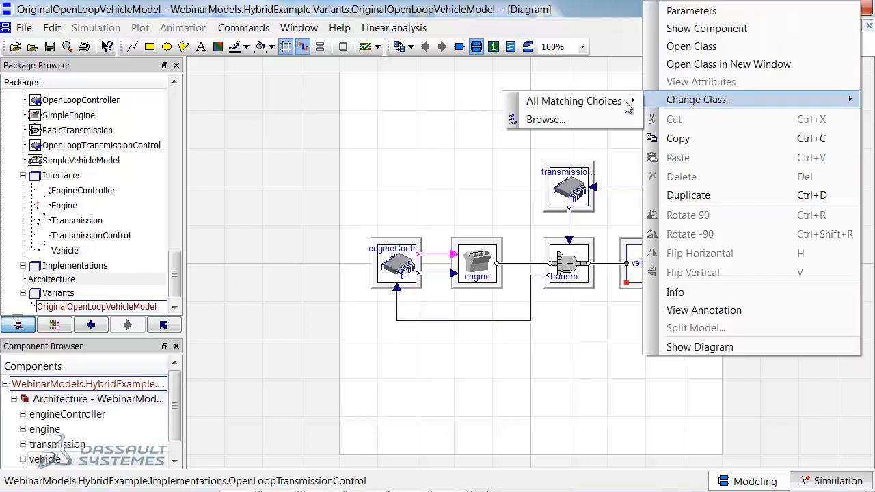
{"action": "mouse_move", "coordinate": [616, 102]}
{"action": "left_click", "coordinate": [682, 106]}
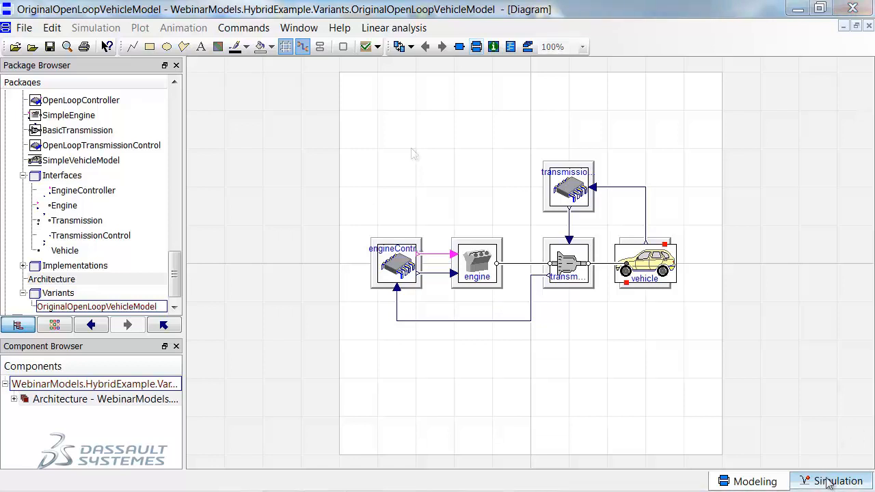
Simulate OriginalOpenLoopVehicleModel and plot the vehicle speed variable vehicle.vehicle.v.
{"action": "left_click", "coordinate": [806, 479]}
{"action": "left_click", "coordinate": [279, 46]}
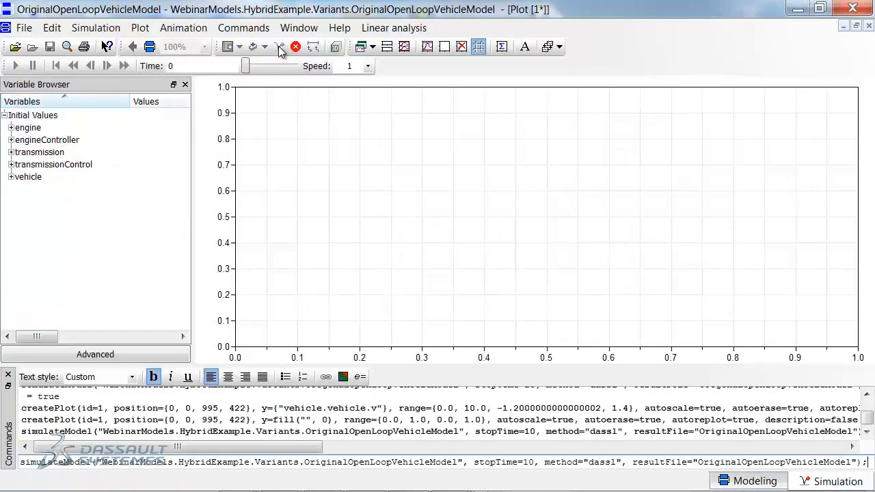
{"action": "left_click", "coordinate": [10, 176]}
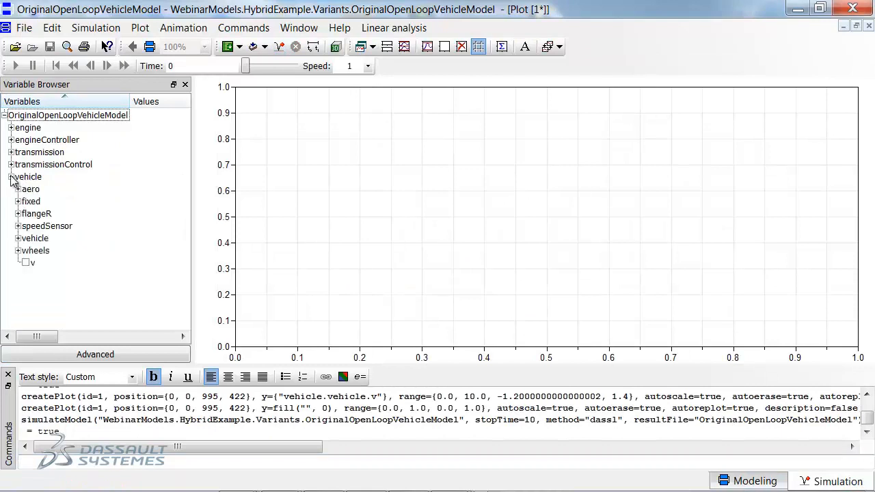
{"action": "left_click", "coordinate": [18, 238]}
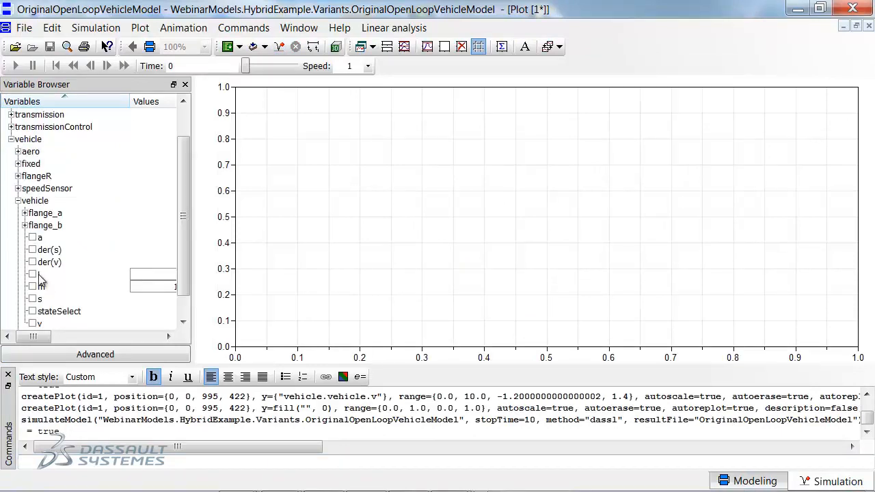
{"action": "left_click", "coordinate": [32, 323]}
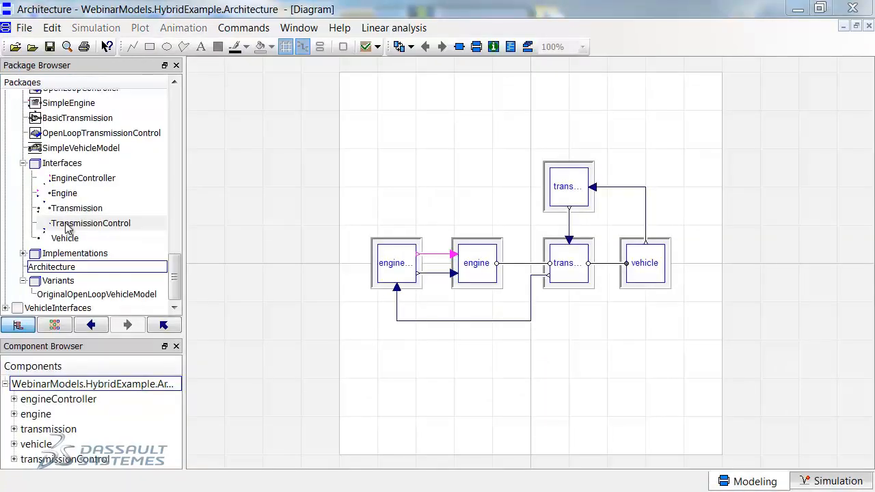
Extend the TransmissionControl interface into a model named SpeedTraceTransmissionController, inserted in the WebinarModels.HybridExample.Implementations package.
{"action": "right_click", "coordinate": [69, 223]}
{"action": "mouse_move", "coordinate": [162, 268]}
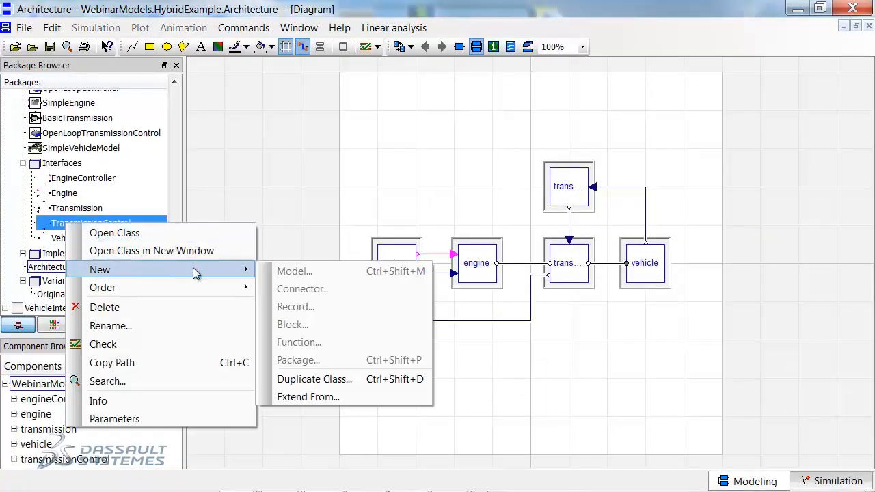
{"action": "left_click", "coordinate": [291, 399]}
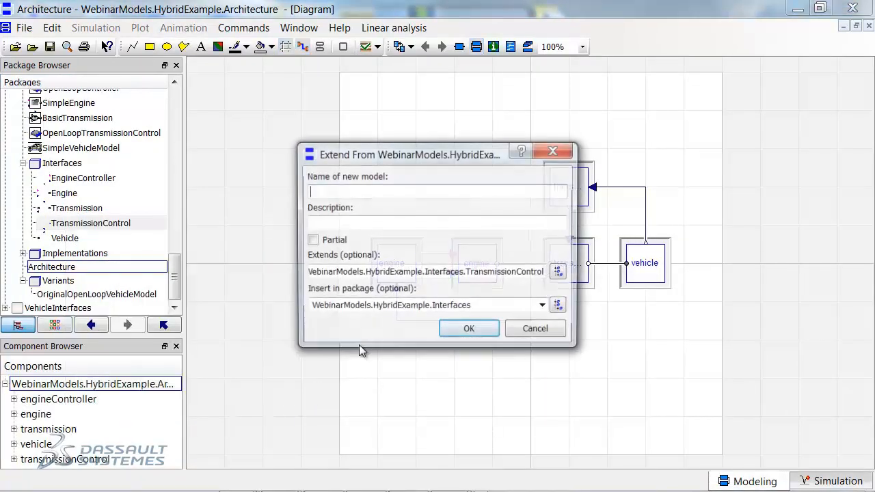
{"action": "left_click", "coordinate": [543, 305]}
{"action": "left_click", "coordinate": [475, 387]}
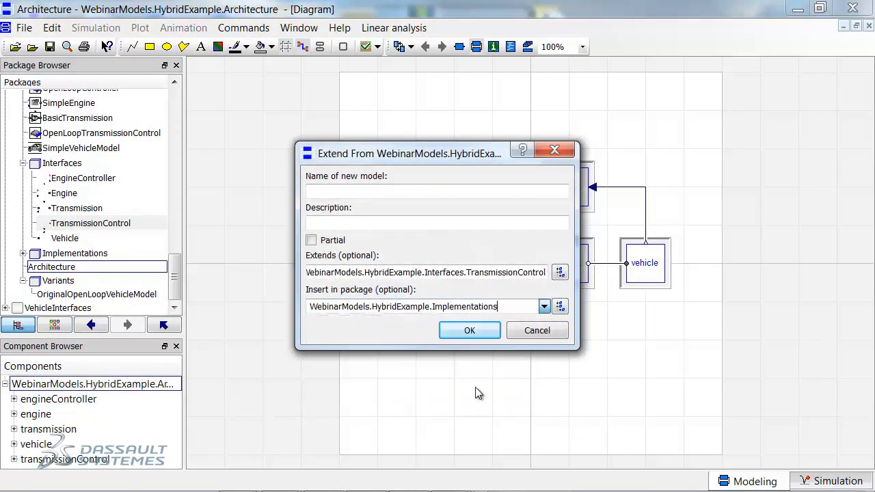
{"action": "left_click", "coordinate": [375, 192]}
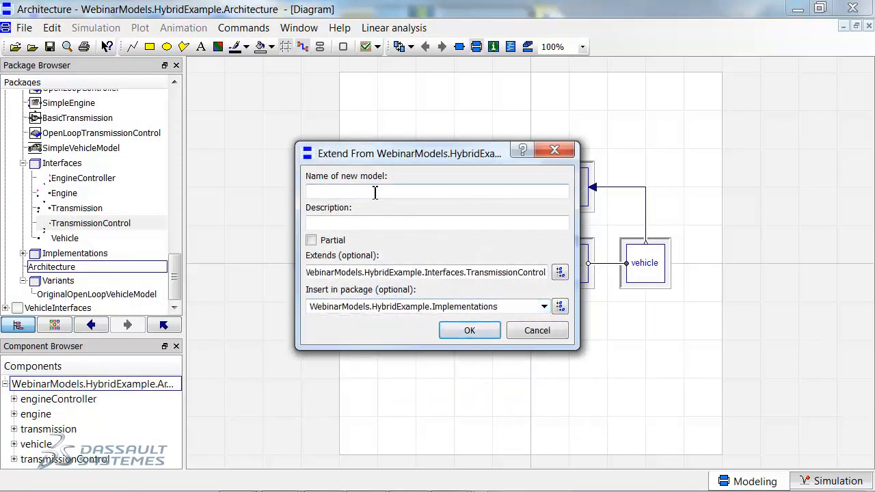
{"action": "type", "text": "SpeedTraceTransmissionController"}
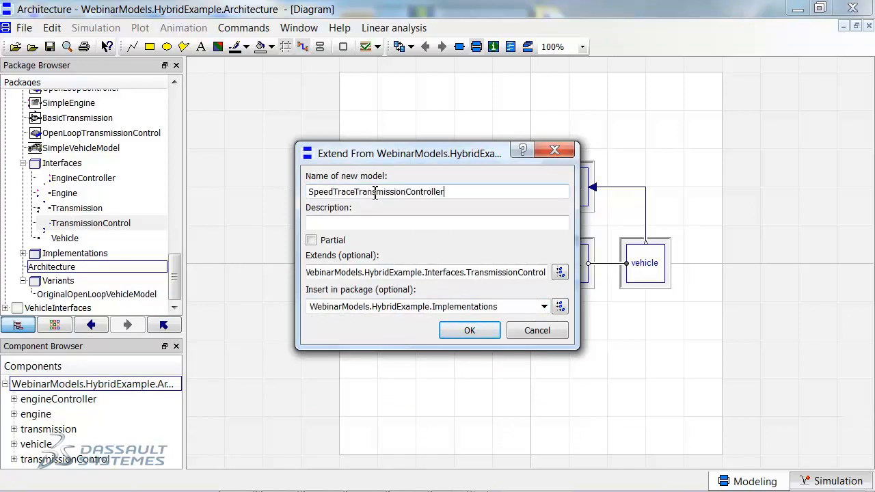
Give the new controller the description "A transmission controller that follows a speed trace" and create it.
{"action": "left_click", "coordinate": [369, 220]}
{"action": "type", "text": "A transmission controller that follow"}
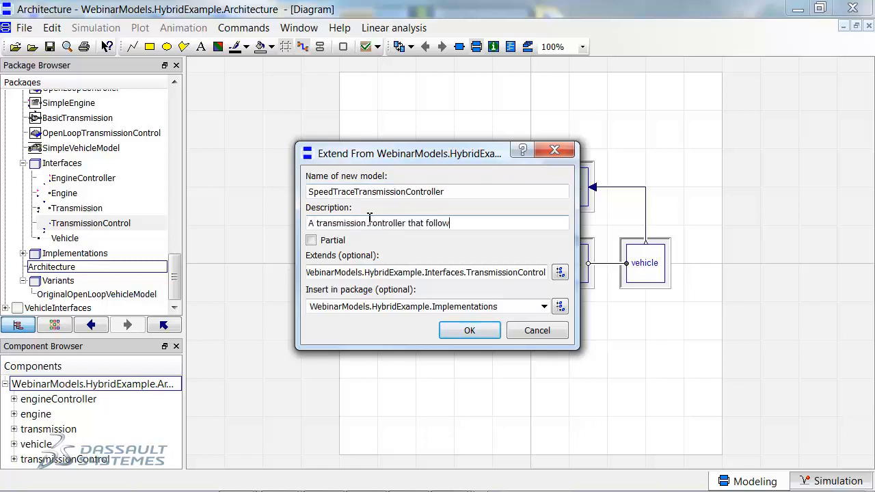
{"action": "type", "text": "s a speed trace"}
{"action": "left_click", "coordinate": [465, 335]}
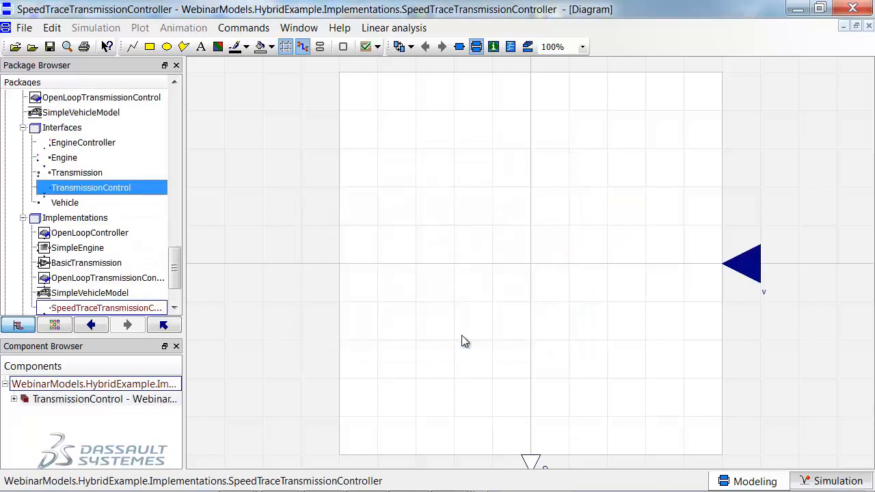
Review the Modelica text of SpeedTraceTransmissionController, and in its diagram connect input v to the feedback block and the PID output to the current output.
{"action": "left_click_drag", "start_coordinate": [177, 267], "coordinate": [179, 283]}
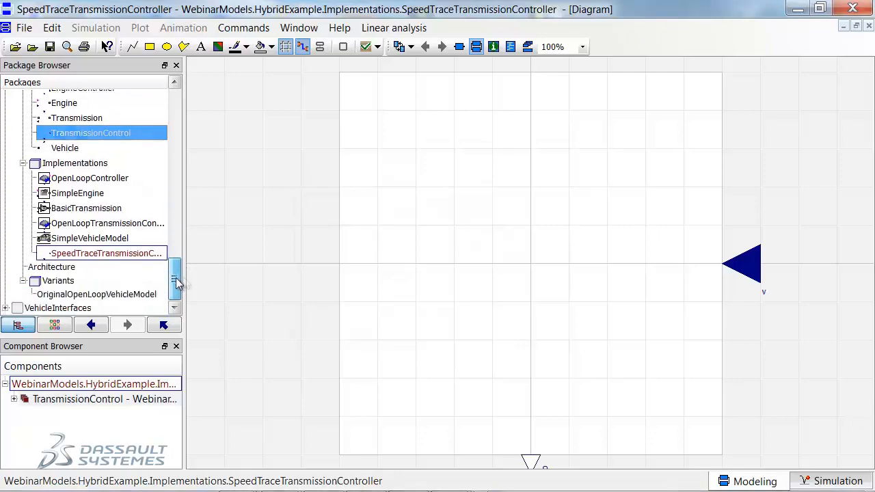
{"action": "left_click", "coordinate": [510, 47]}
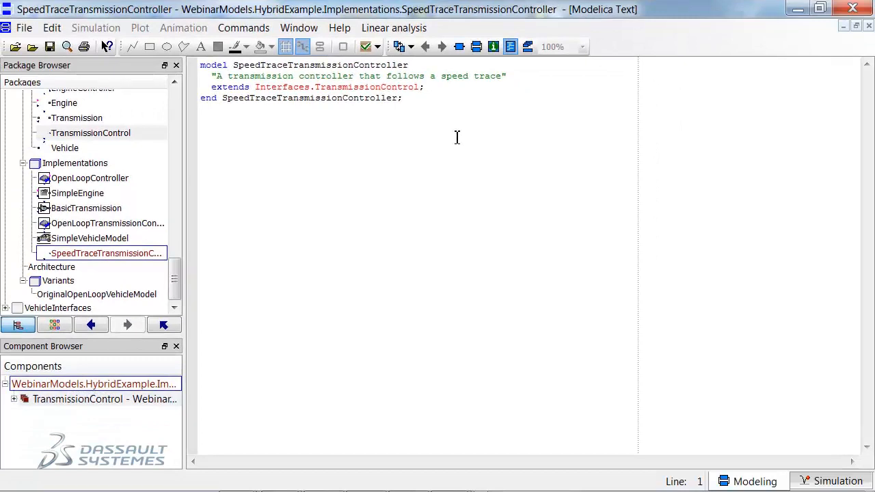
{"action": "left_click", "coordinate": [476, 46]}
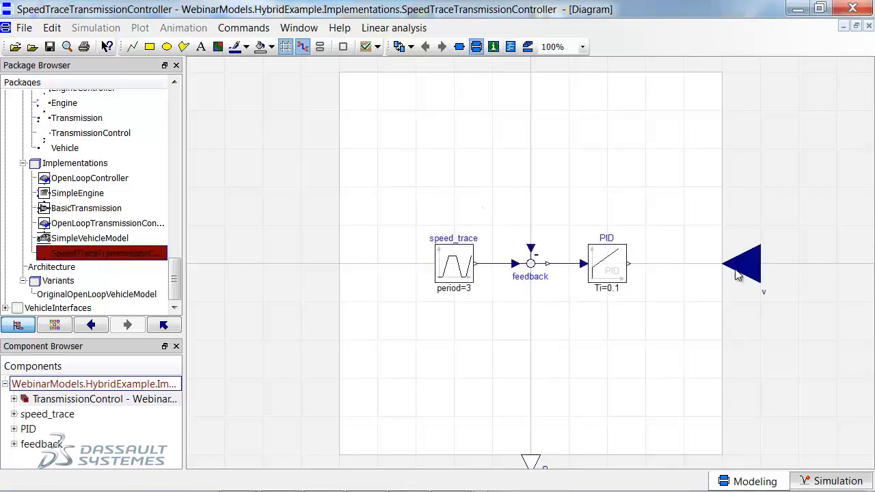
{"action": "left_click_drag", "start_coordinate": [745, 270], "coordinate": [531, 249]}
{"action": "left_click_drag", "start_coordinate": [631, 266], "coordinate": [531, 467]}
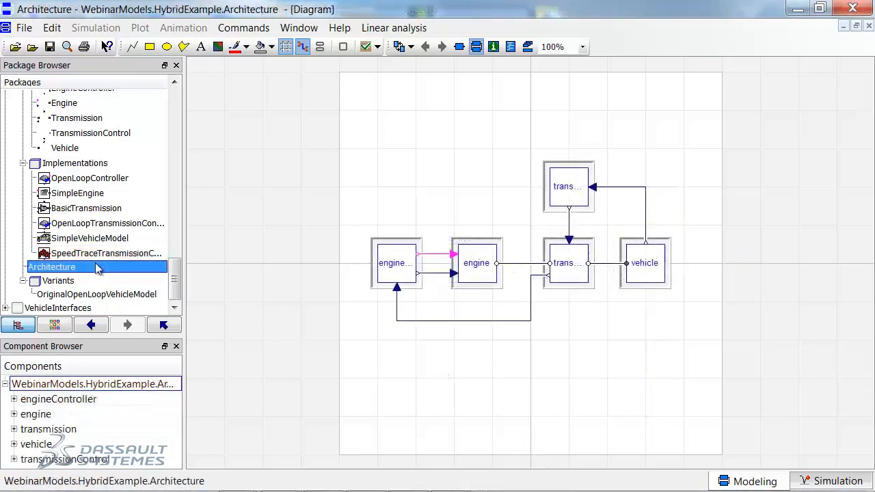
Extend OriginalOpenLoopVehicleModel into a new model named SpeedFollowingVehicle in the HybridExample.Variants package.
{"action": "right_click", "coordinate": [96, 266]}
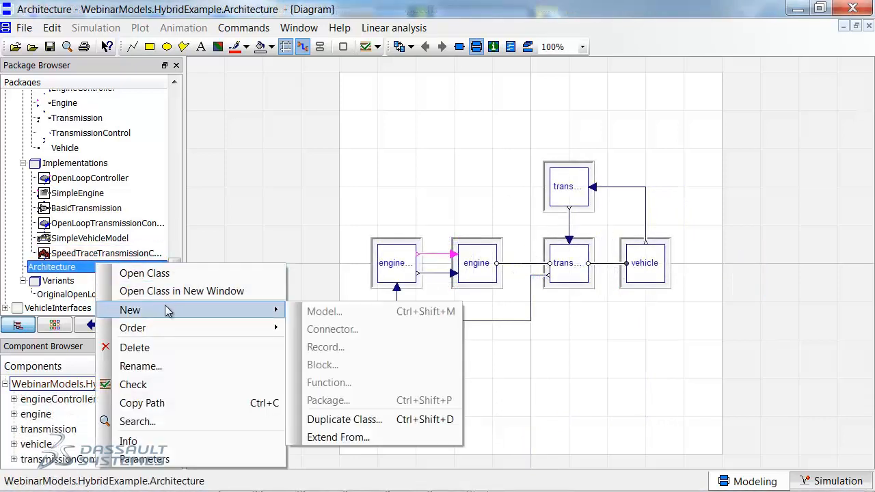
{"action": "left_click", "coordinate": [82, 296]}
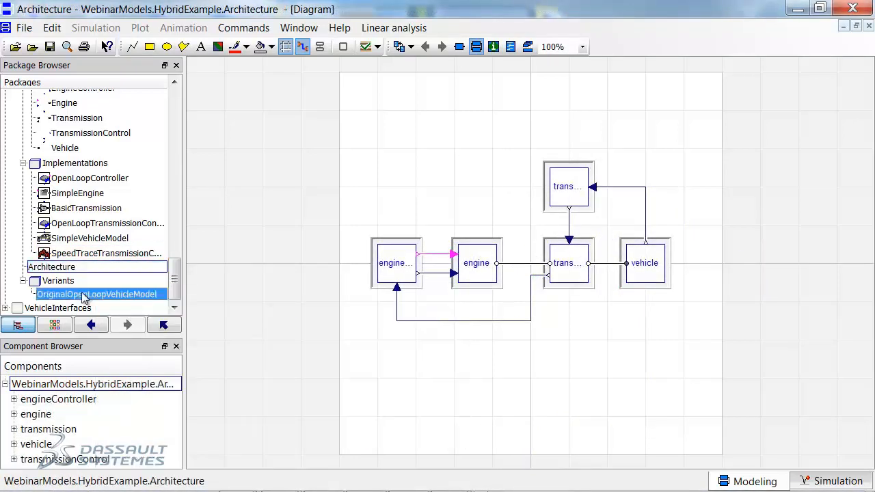
{"action": "right_click", "coordinate": [121, 295]}
{"action": "mouse_move", "coordinate": [244, 134]}
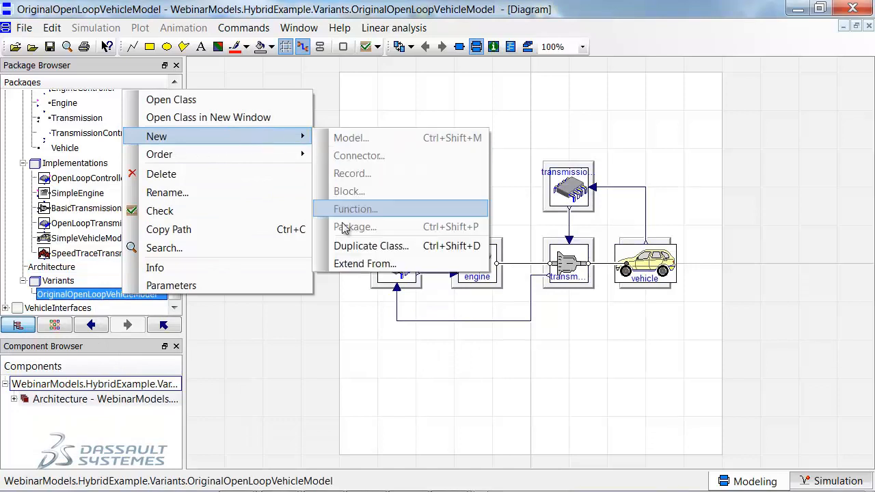
{"action": "left_click", "coordinate": [349, 266]}
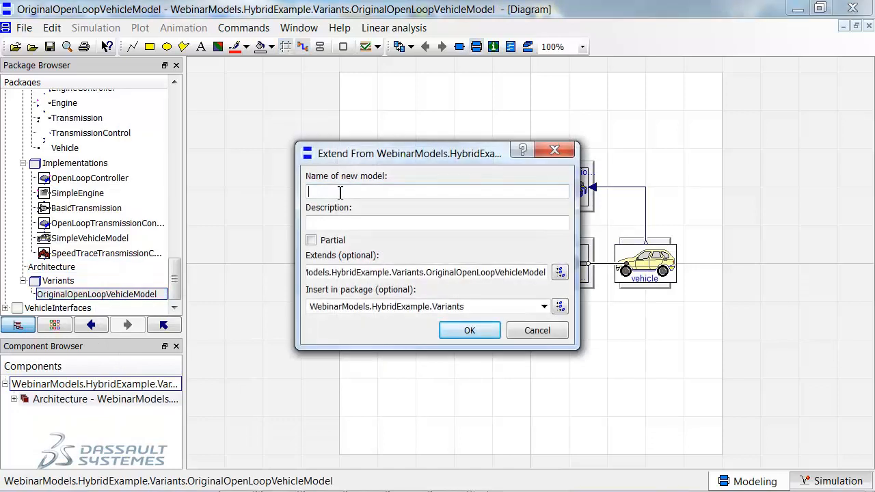
{"action": "type", "text": "SpeedV"}
{"action": "key", "text": "BackSpace"}
{"action": "type", "text": "FollowingVehicle"}
{"action": "left_click", "coordinate": [470, 330]}
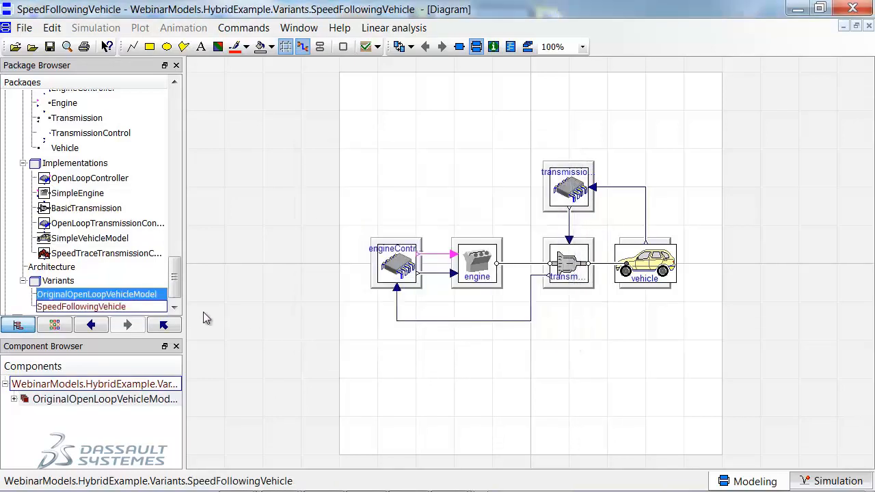
Change the class of transmissionControl in SpeedFollowingVehicle to the transmission controller that follows a speed trace.
{"action": "right_click", "coordinate": [578, 185]}
{"action": "mouse_move", "coordinate": [636, 100]}
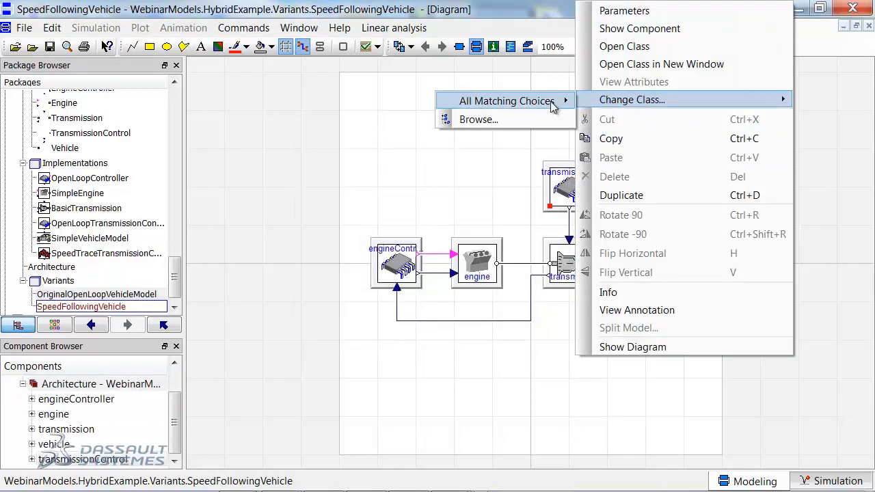
{"action": "mouse_move", "coordinate": [551, 101]}
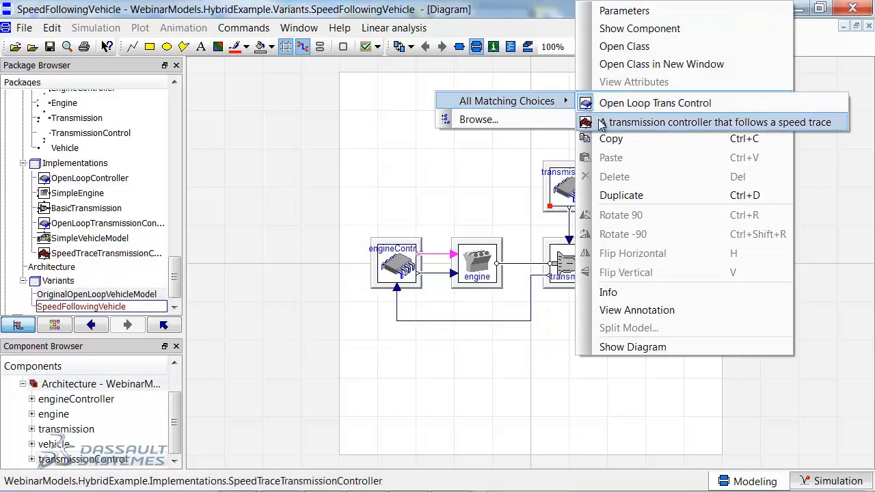
{"action": "left_click", "coordinate": [602, 122]}
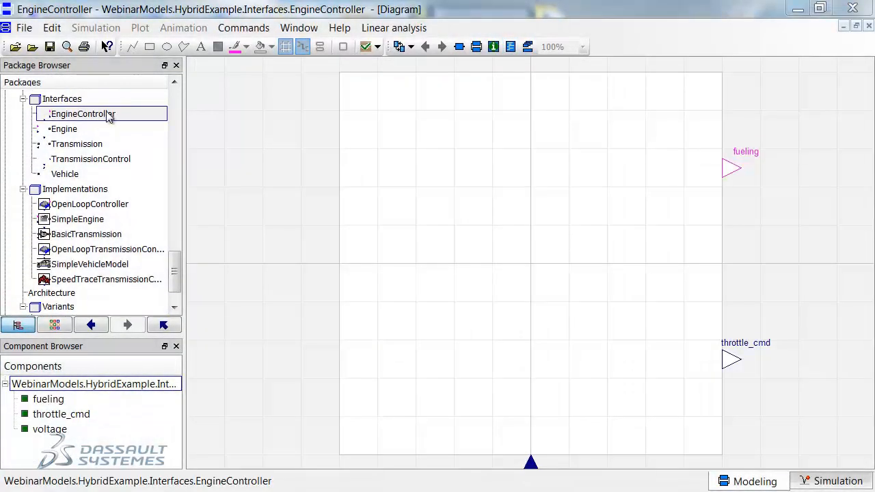
Extend the EngineController interface into OnOffEngineControl in the HybridExample.Implementations package, described as implementing on/off engine control.
{"action": "right_click", "coordinate": [106, 116]}
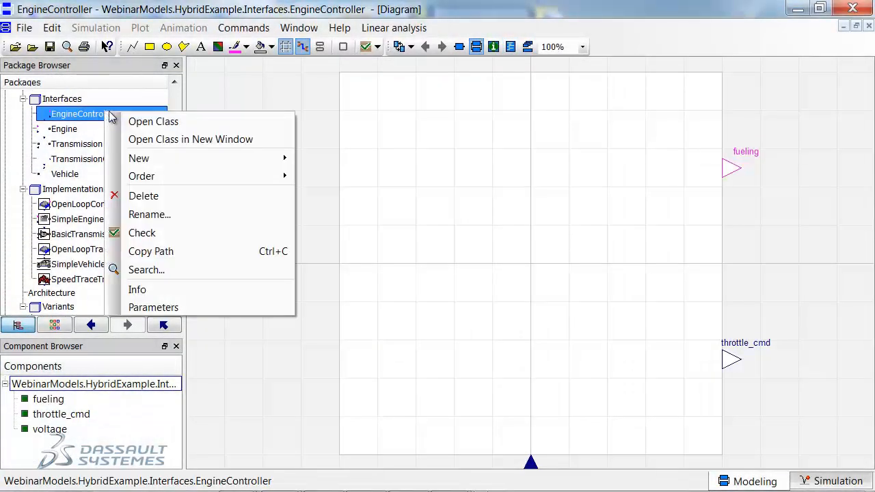
{"action": "mouse_move", "coordinate": [159, 158]}
{"action": "left_click", "coordinate": [342, 285]}
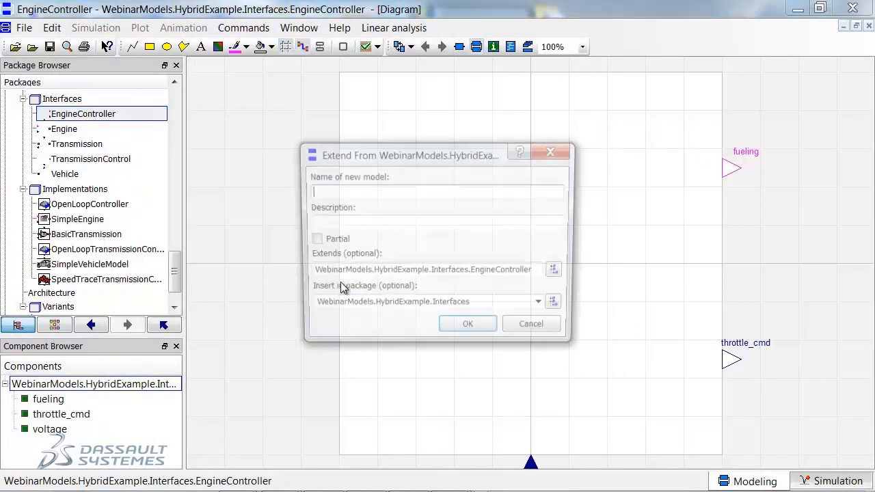
{"action": "type", "text": "On"}
{"action": "type", "text": "OffEngineControl"}
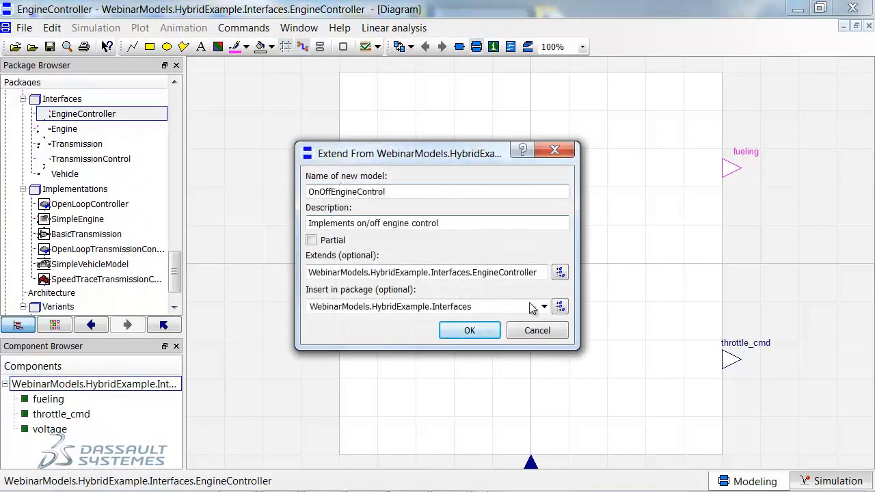
{"action": "left_click", "coordinate": [540, 306]}
{"action": "left_click", "coordinate": [478, 390]}
{"action": "left_click", "coordinate": [471, 331]}
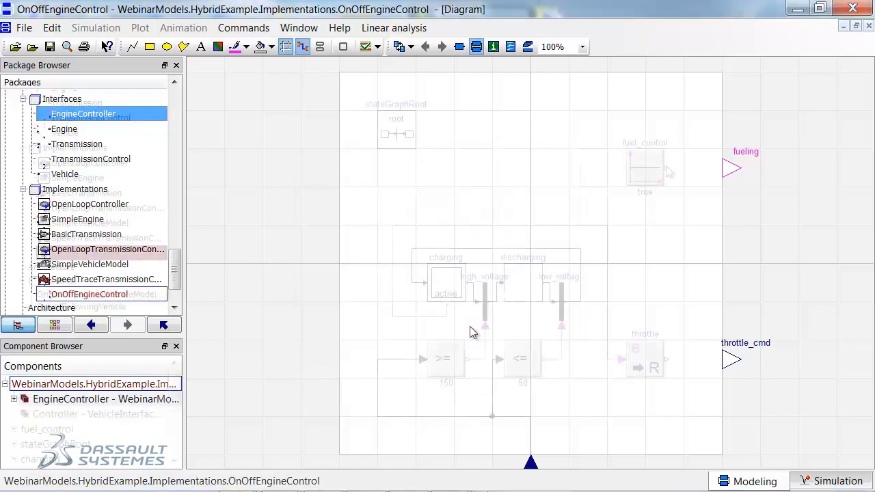
Connect the fuel_control output to fueling and the throttle output to throttle_cmd in OnOffEngineControl.
{"action": "left_click_drag", "start_coordinate": [695, 168], "coordinate": [729, 168]}
{"action": "left_click_drag", "start_coordinate": [667, 360], "coordinate": [728, 360]}
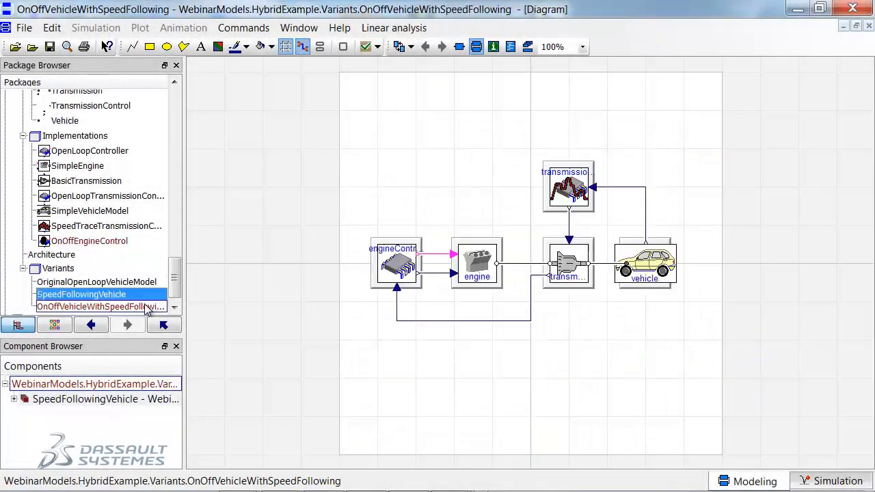
Change the class of engineController in OnOffVehicleWithSpeedFollowing to the model that implements on/off engine control.
{"action": "left_click", "coordinate": [147, 307]}
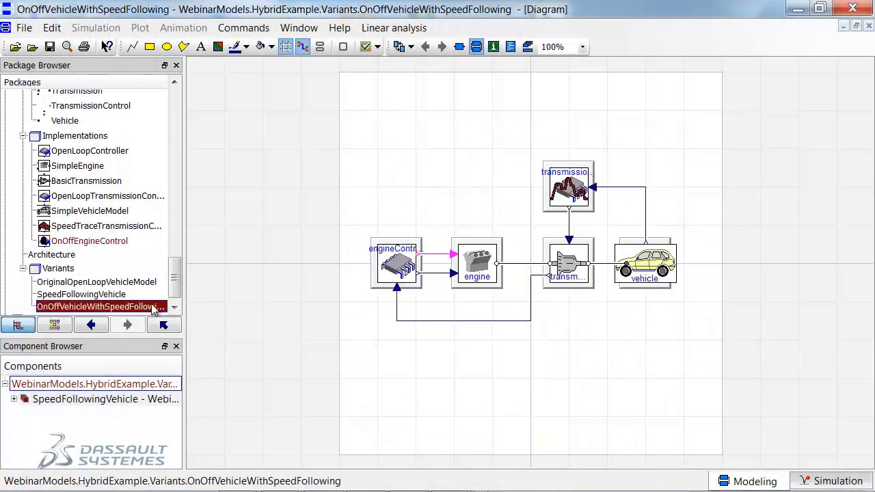
{"action": "right_click", "coordinate": [398, 266]}
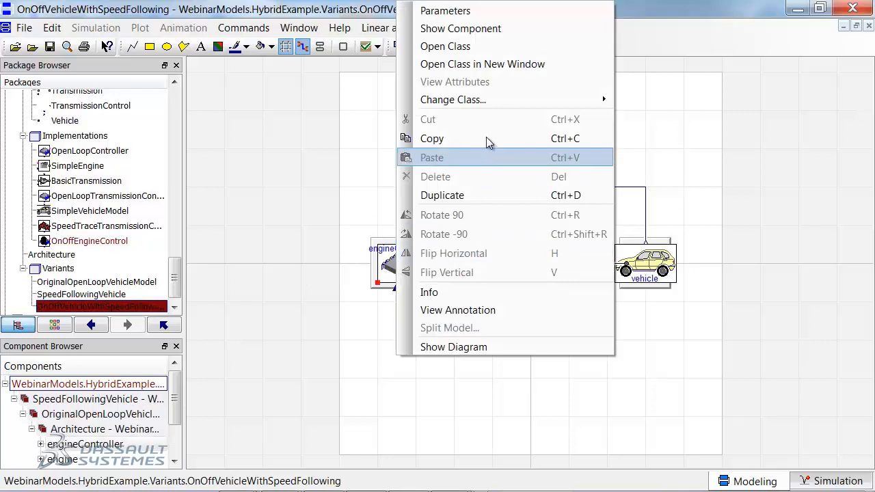
{"action": "mouse_move", "coordinate": [486, 104]}
{"action": "mouse_move", "coordinate": [641, 101]}
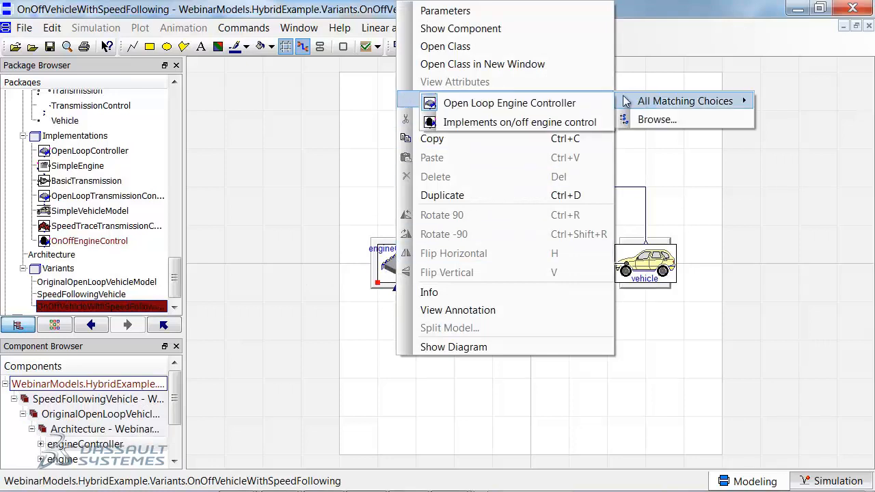
{"action": "left_click", "coordinate": [541, 122]}
Simulate OnOffVehicleWithSpeedFollowing and plot the vehicle speed variable vehicle.vehicle.v.
{"action": "left_click", "coordinate": [808, 481]}
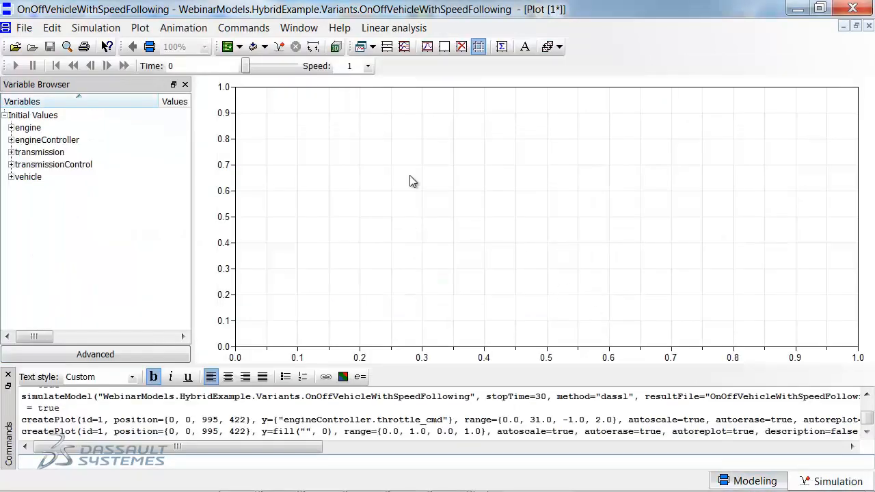
{"action": "left_click", "coordinate": [278, 47]}
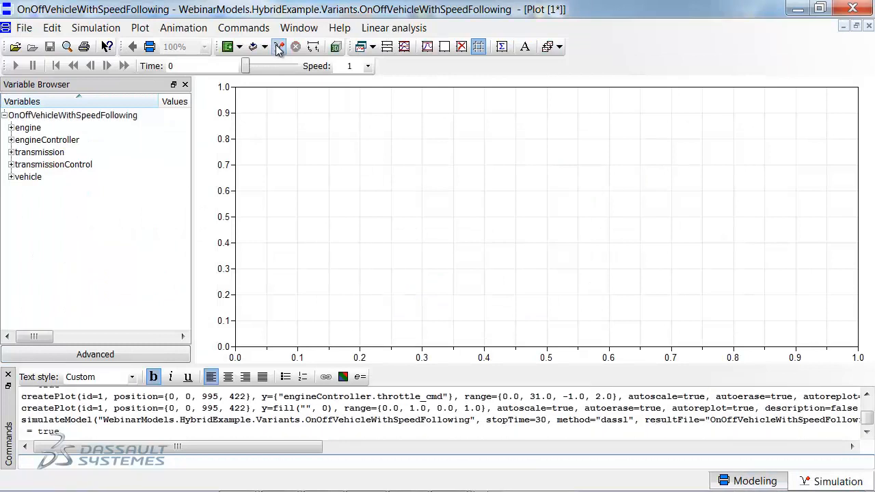
{"action": "left_click", "coordinate": [11, 176]}
{"action": "left_click", "coordinate": [18, 238]}
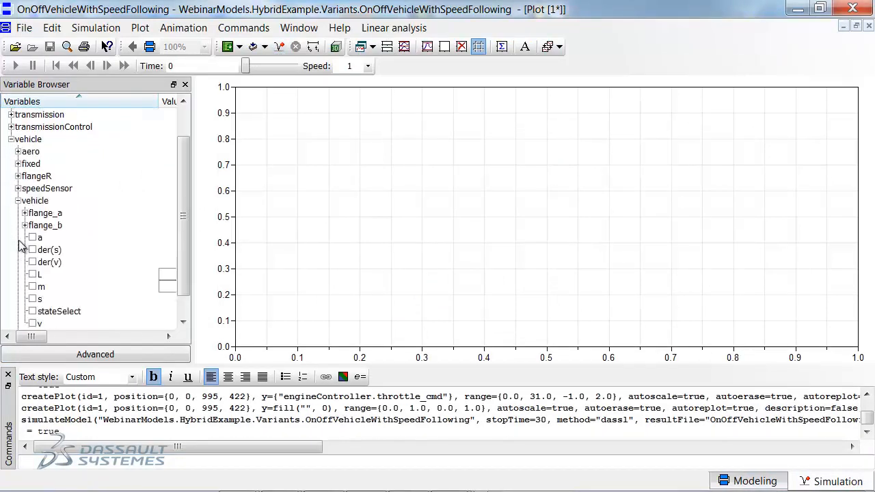
{"action": "left_click", "coordinate": [33, 324]}
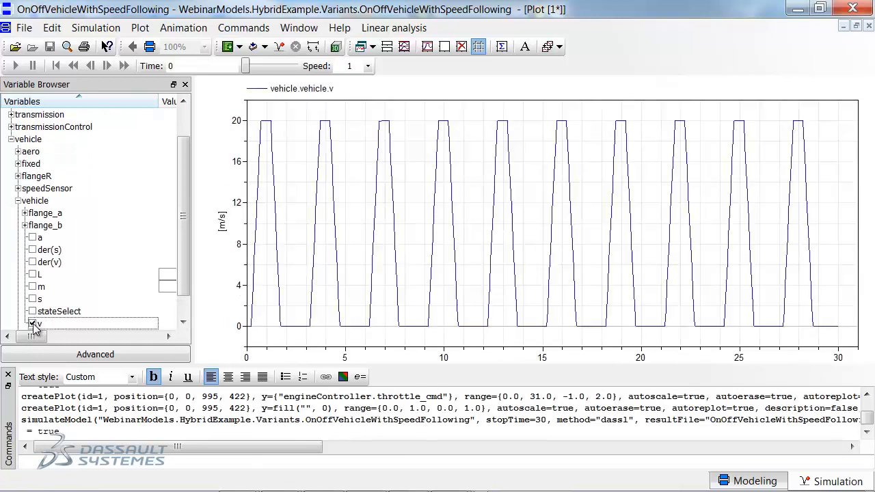
Overlay the reference speed trace transmissionControl.speed_trace.y on the vehicle speed plot for comparison.
{"action": "left_click", "coordinate": [10, 139]}
{"action": "left_click", "coordinate": [11, 164]}
{"action": "left_click", "coordinate": [17, 201]}
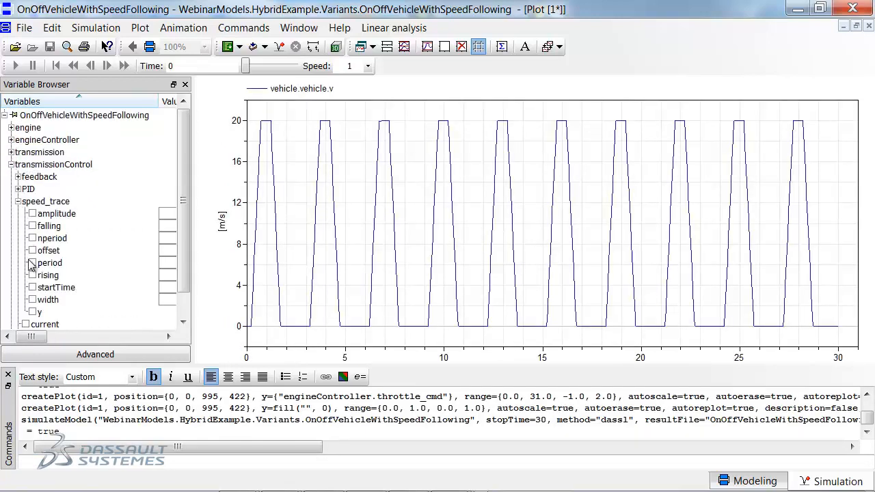
{"action": "left_click", "coordinate": [32, 312]}
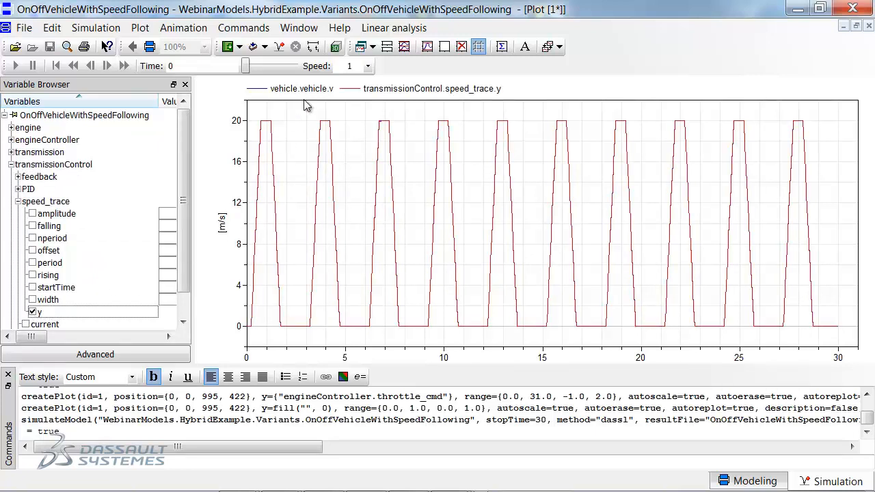
Clear the existing curves from the diagram and plot the transmission's sensed voltage, transmission.voltageSensor.v.
{"action": "left_click", "coordinate": [443, 48]}
{"action": "left_click", "coordinate": [11, 165]}
{"action": "left_click", "coordinate": [10, 152]}
{"action": "left_click", "coordinate": [19, 251]}
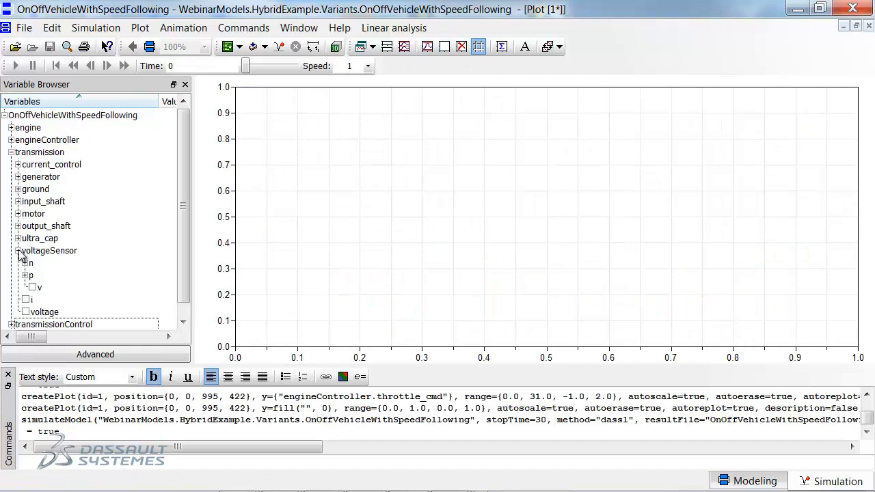
{"action": "left_click", "coordinate": [32, 287]}
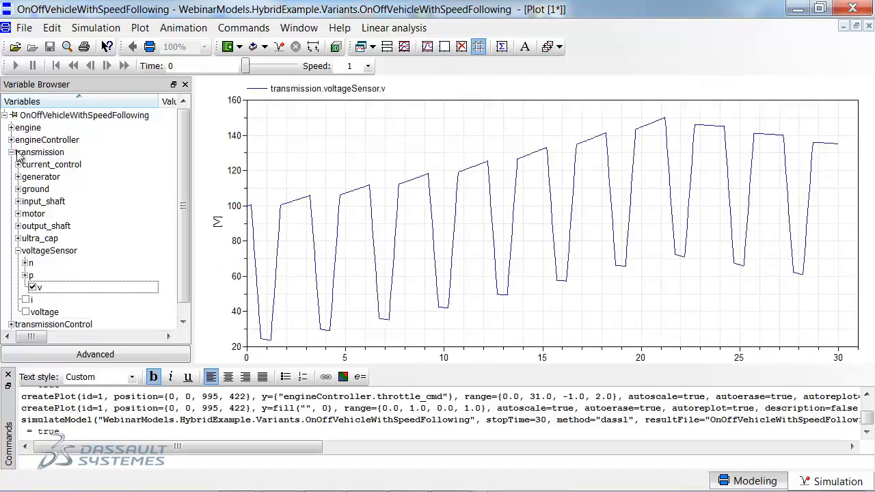
Add a second diagram below the voltage plot and plot engineController.throttle_cmd in it.
{"action": "left_click", "coordinate": [387, 46]}
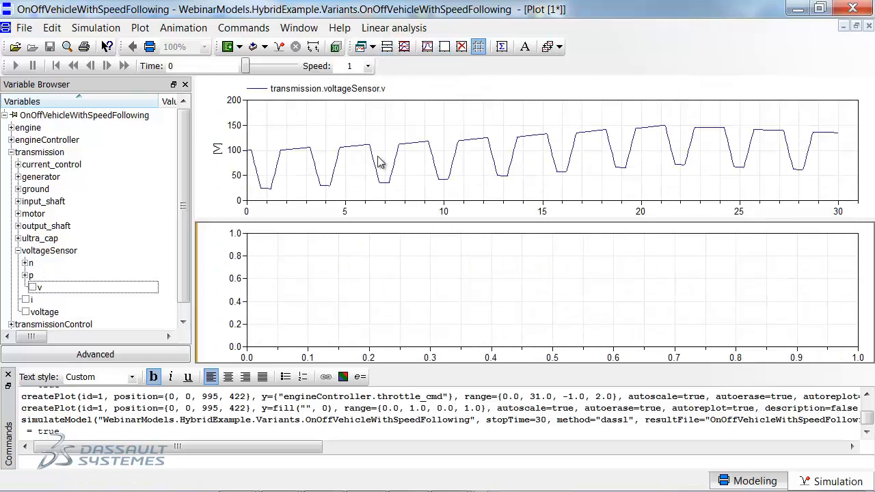
{"action": "left_click", "coordinate": [11, 139]}
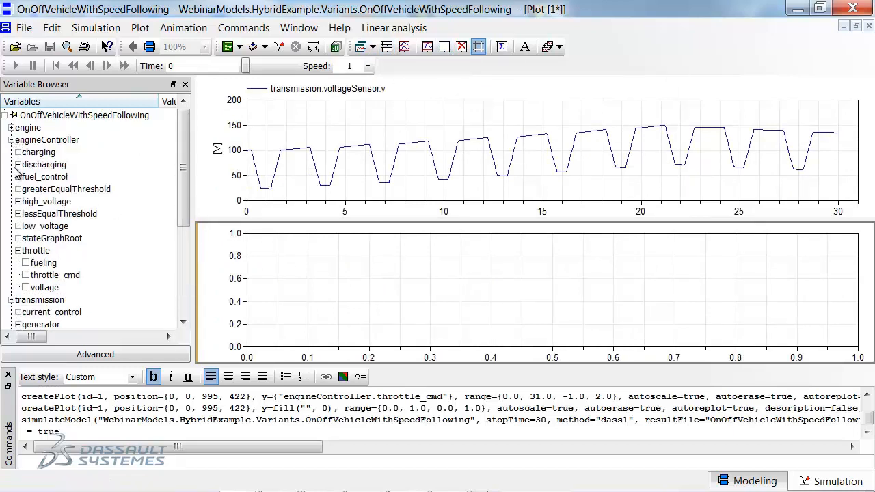
{"action": "left_click", "coordinate": [26, 276]}
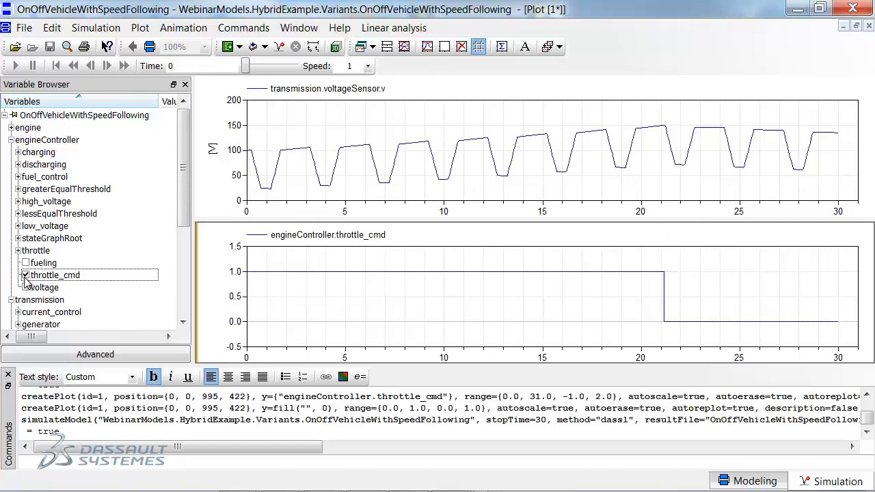